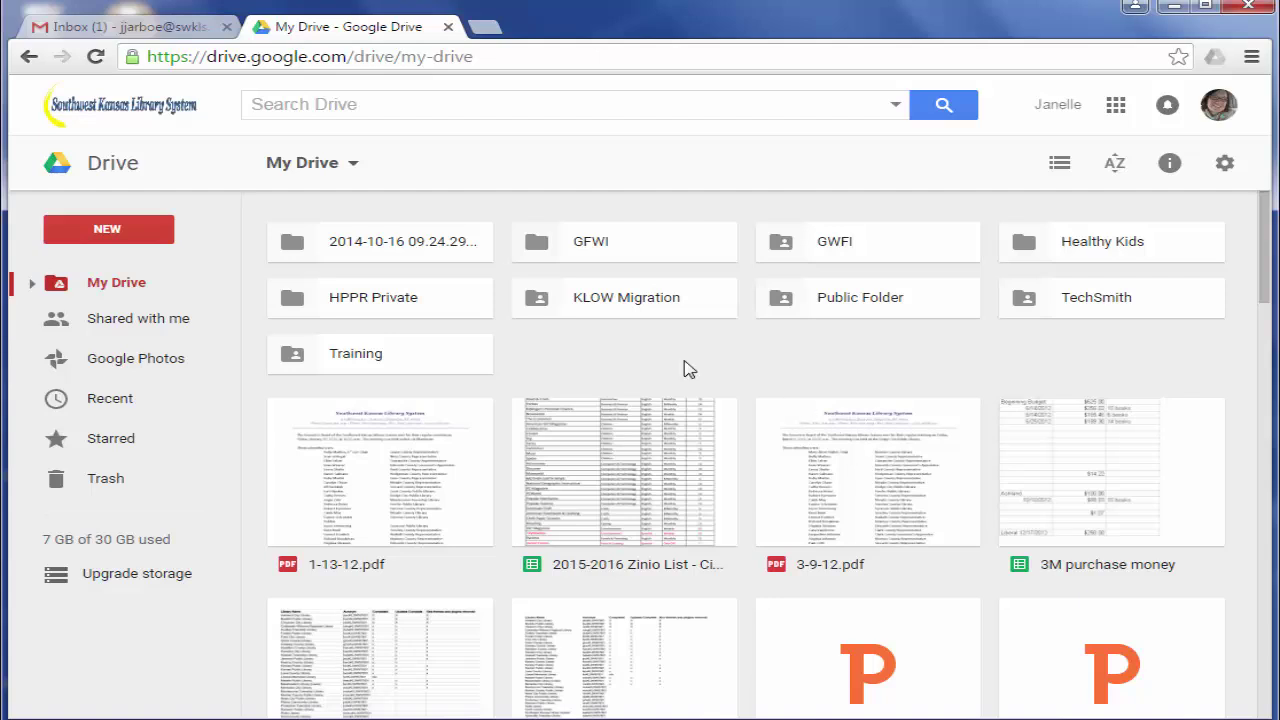
Open the Thing 1 Verification form from Drive's recent files and look through its summary of responses
click(137, 408)
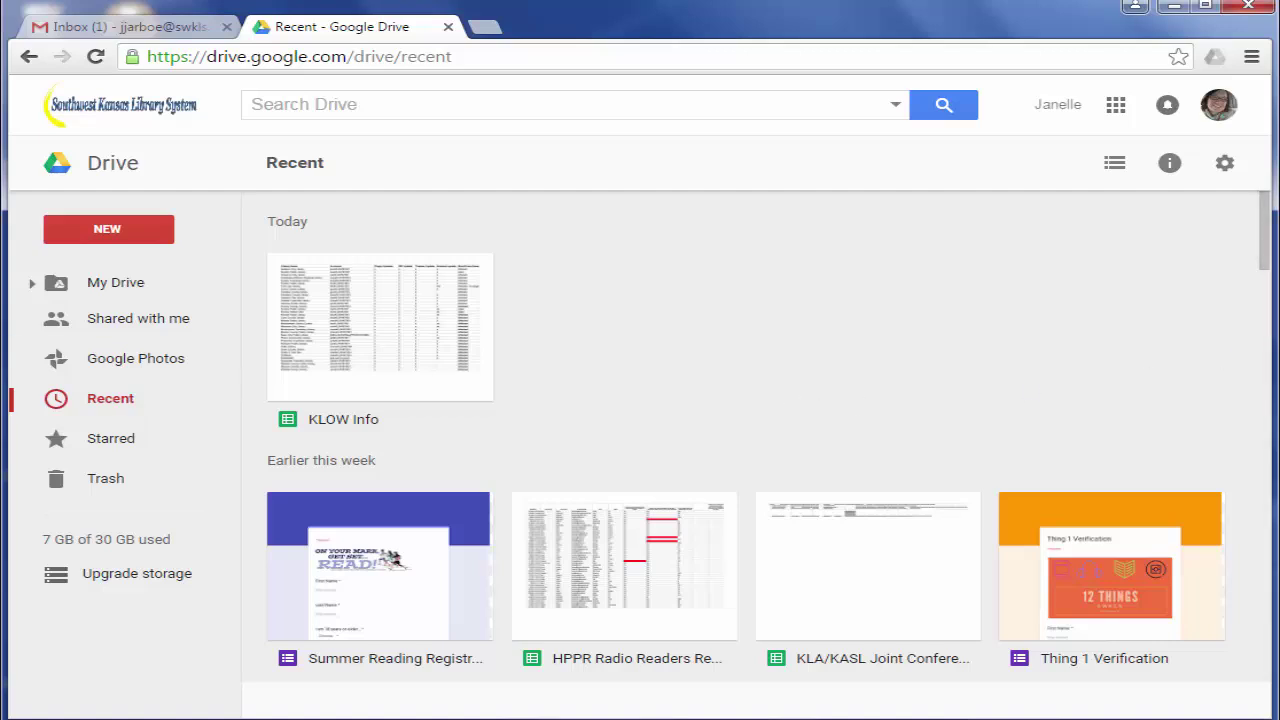
scroll(1130, 555, down, 1)
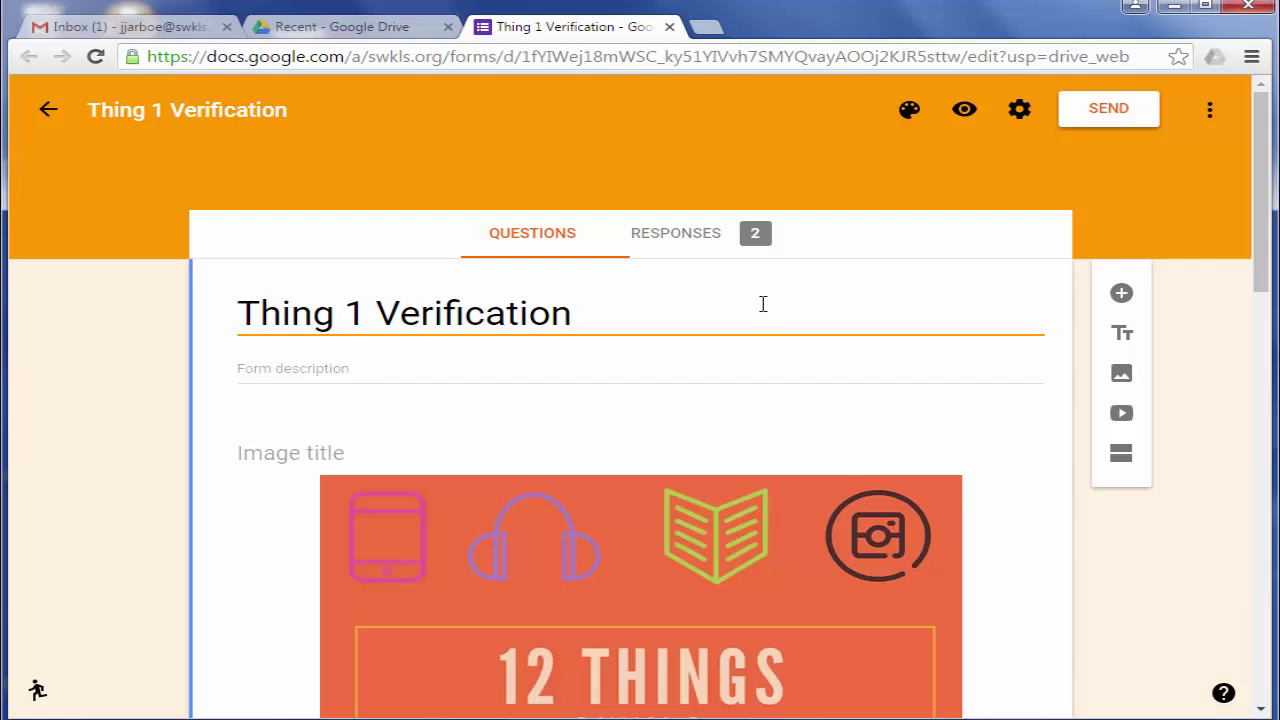
click(684, 240)
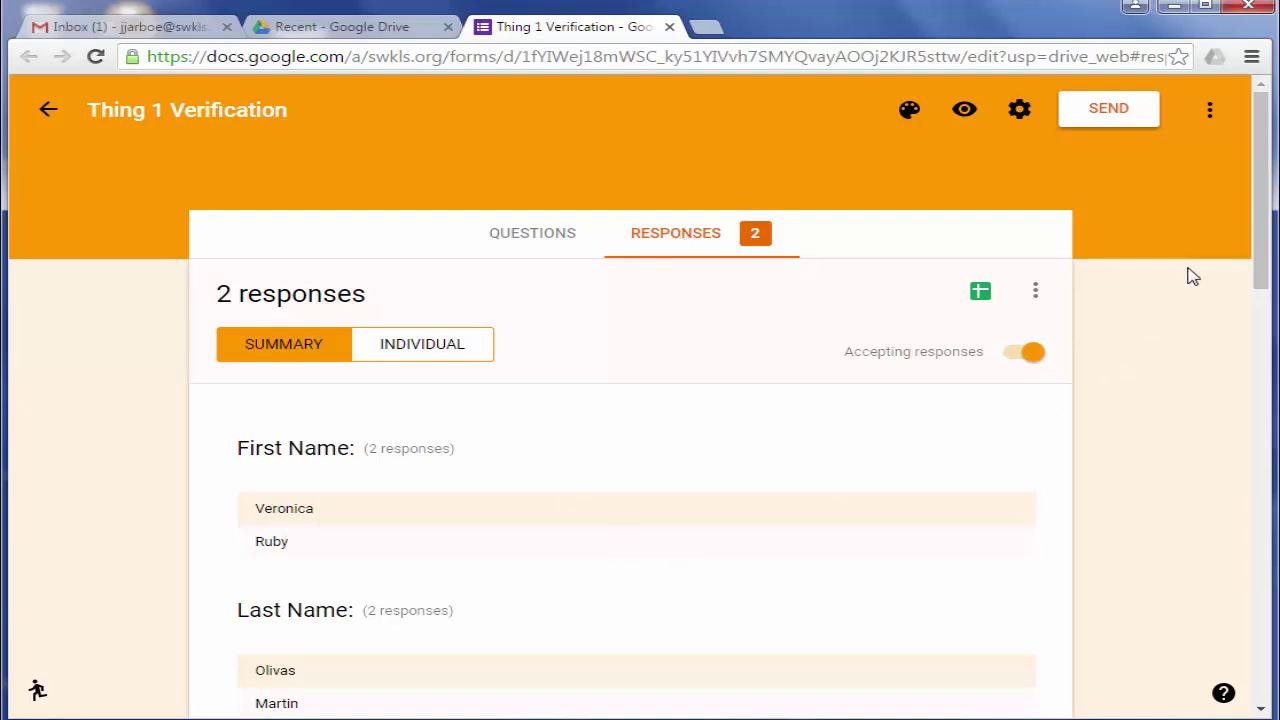
drag(1259, 258, 1259, 336)
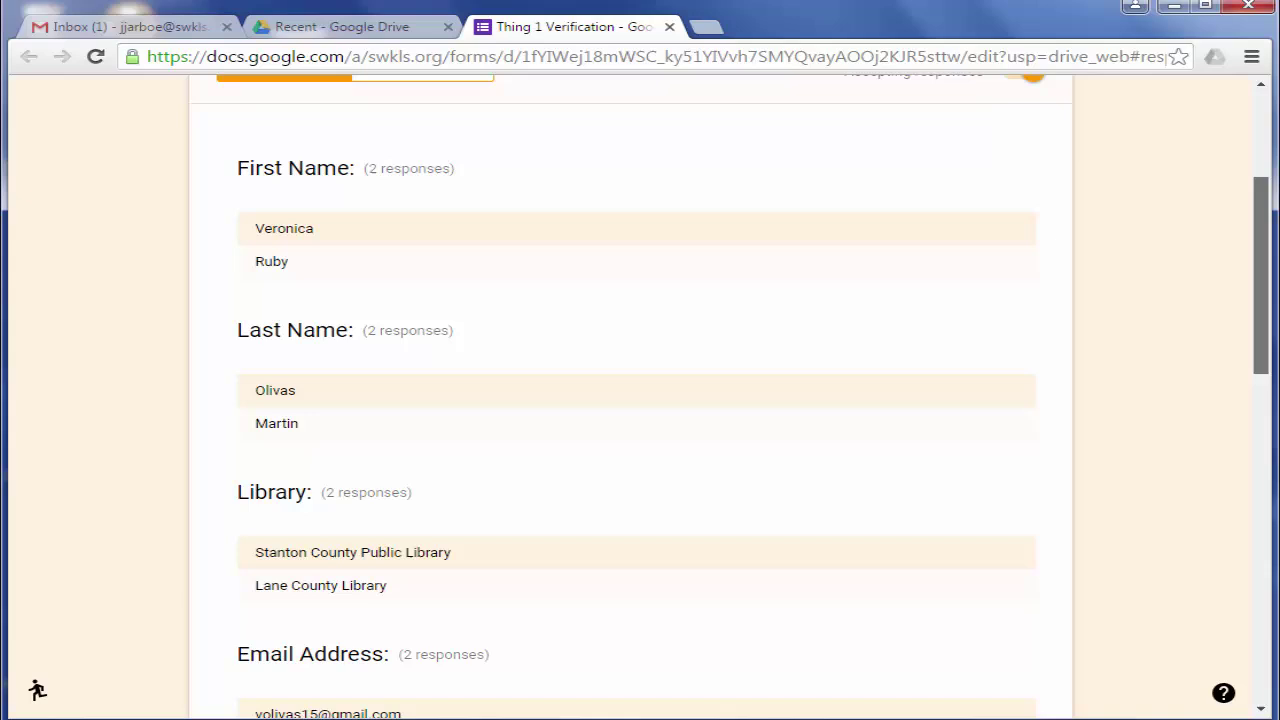
scroll(520, 366, up, 3)
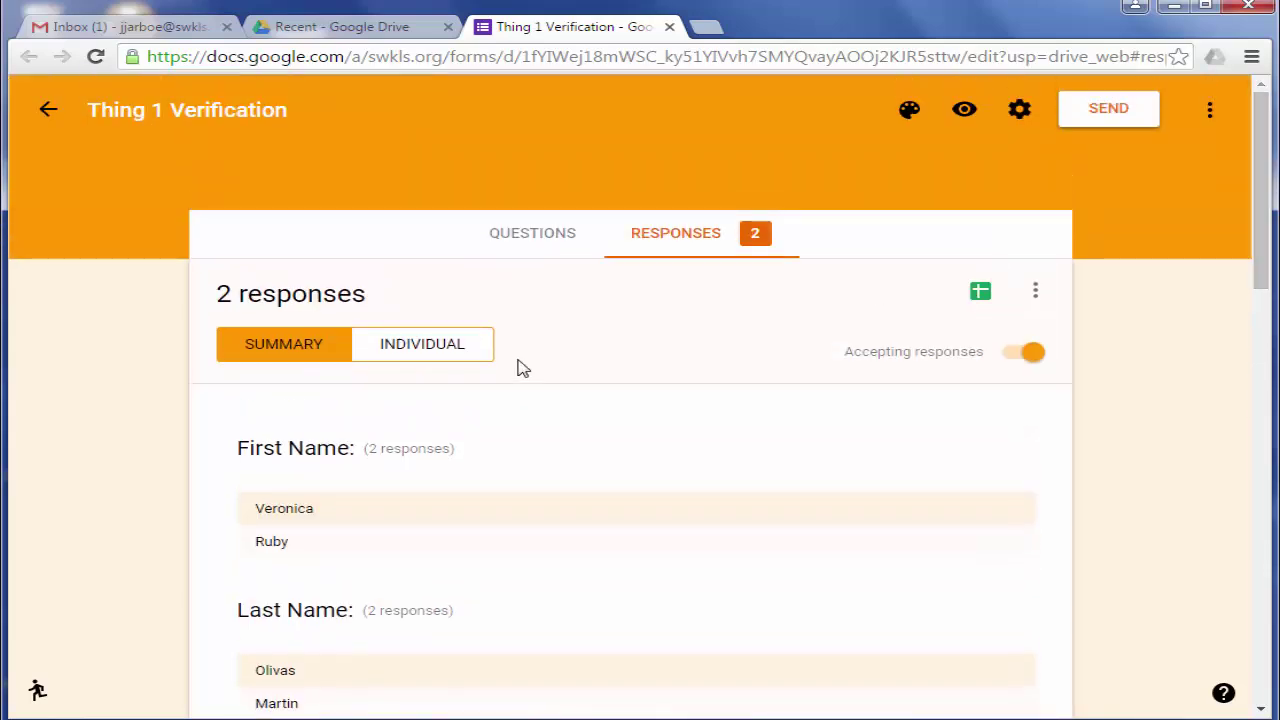
Show the form's responses individually and read through the first respondent's answers
click(465, 346)
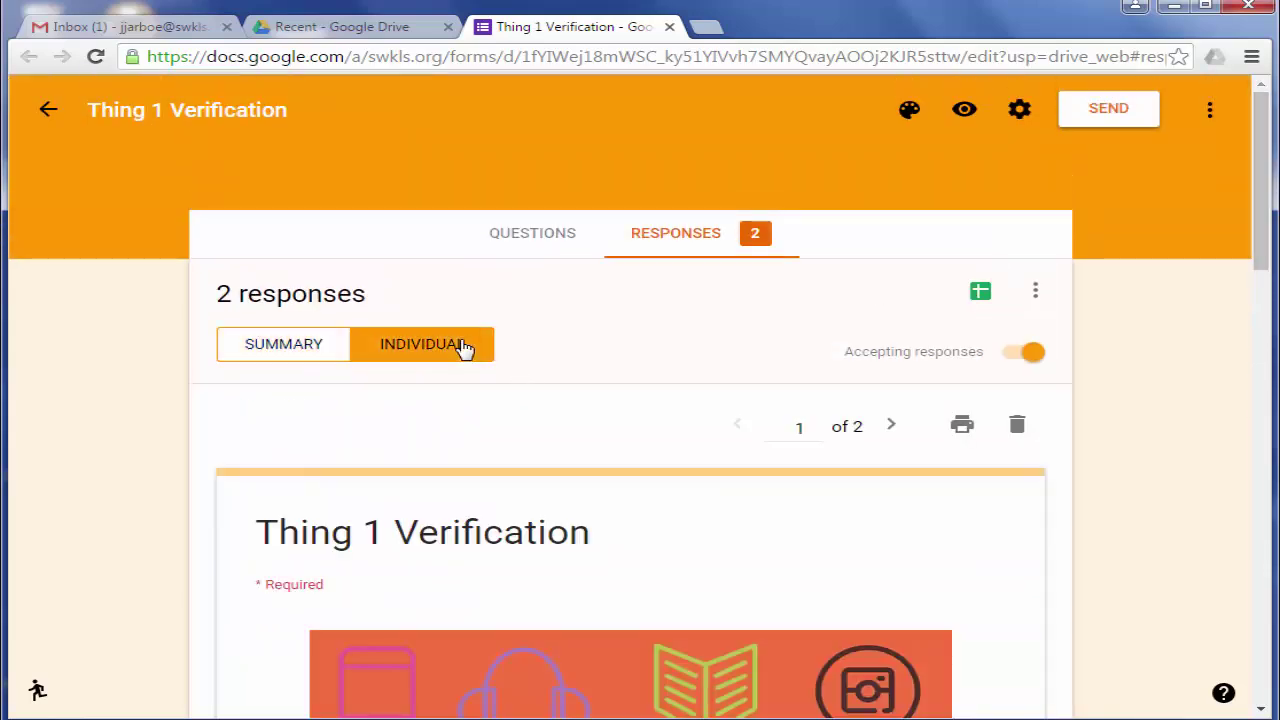
drag(1262, 224, 1262, 252)
scroll(640, 400, down, 6)
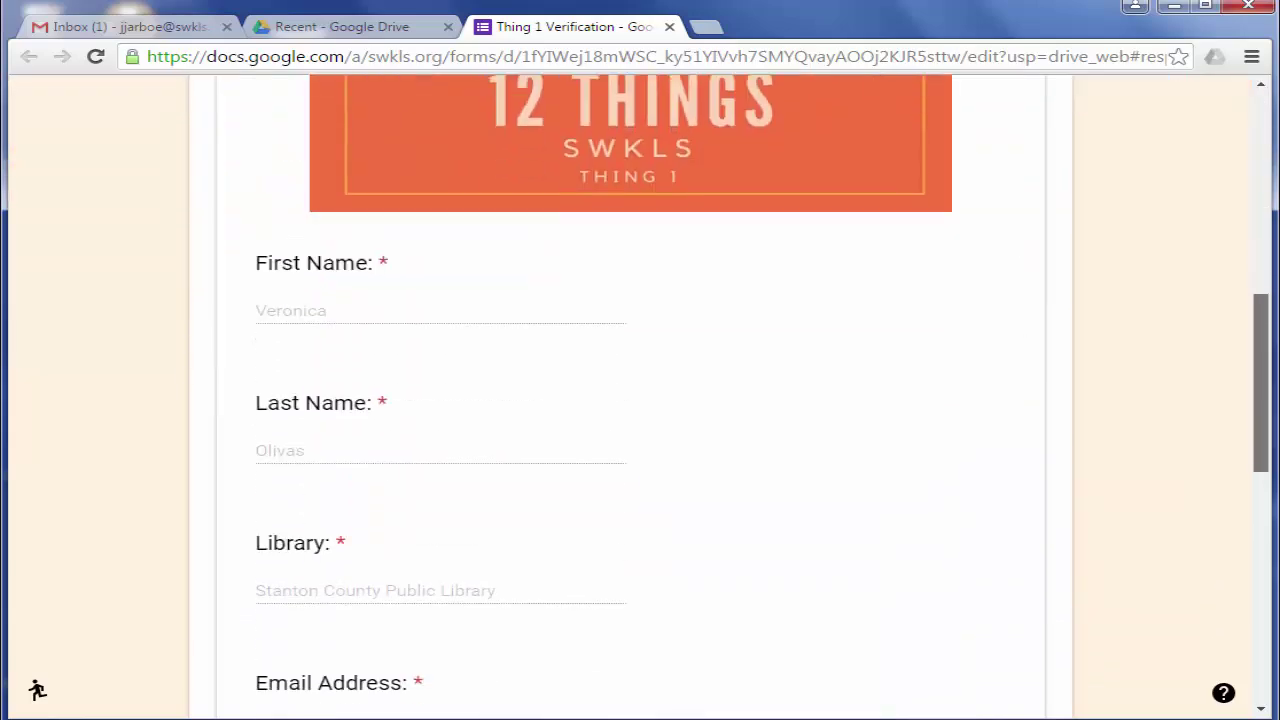
scroll(640, 400, down, 1)
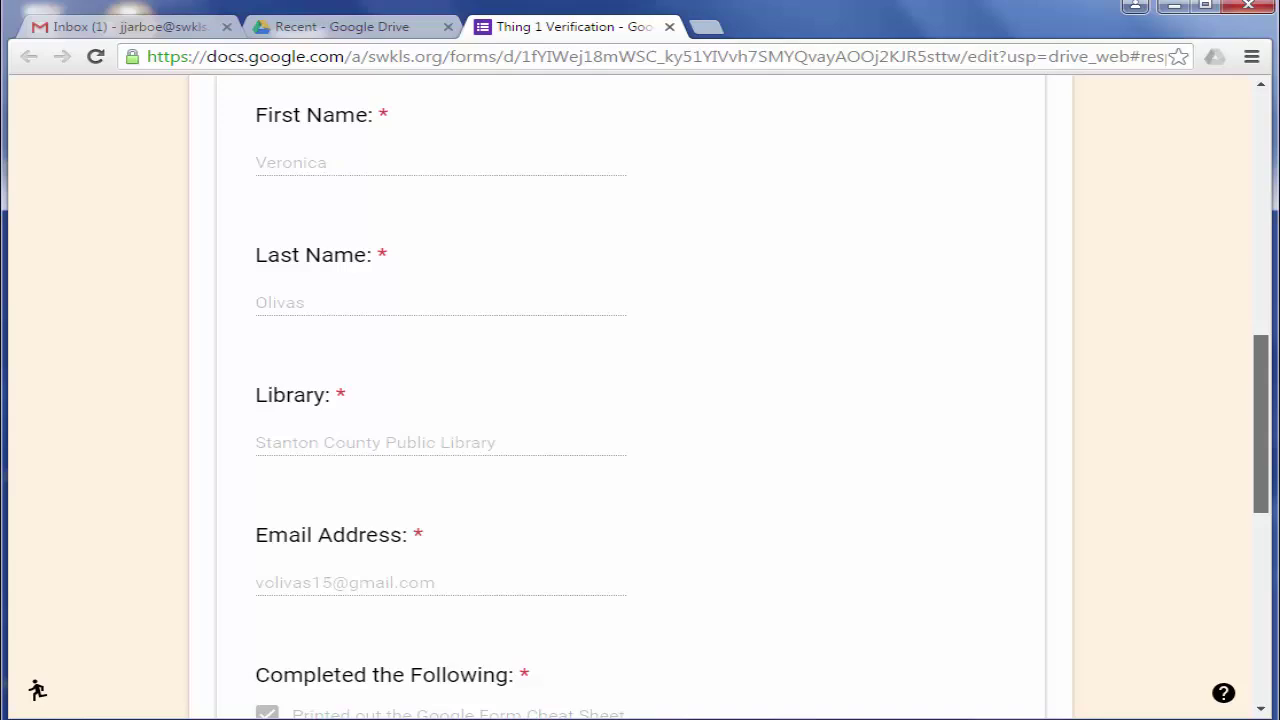
scroll(640, 400, up, 8)
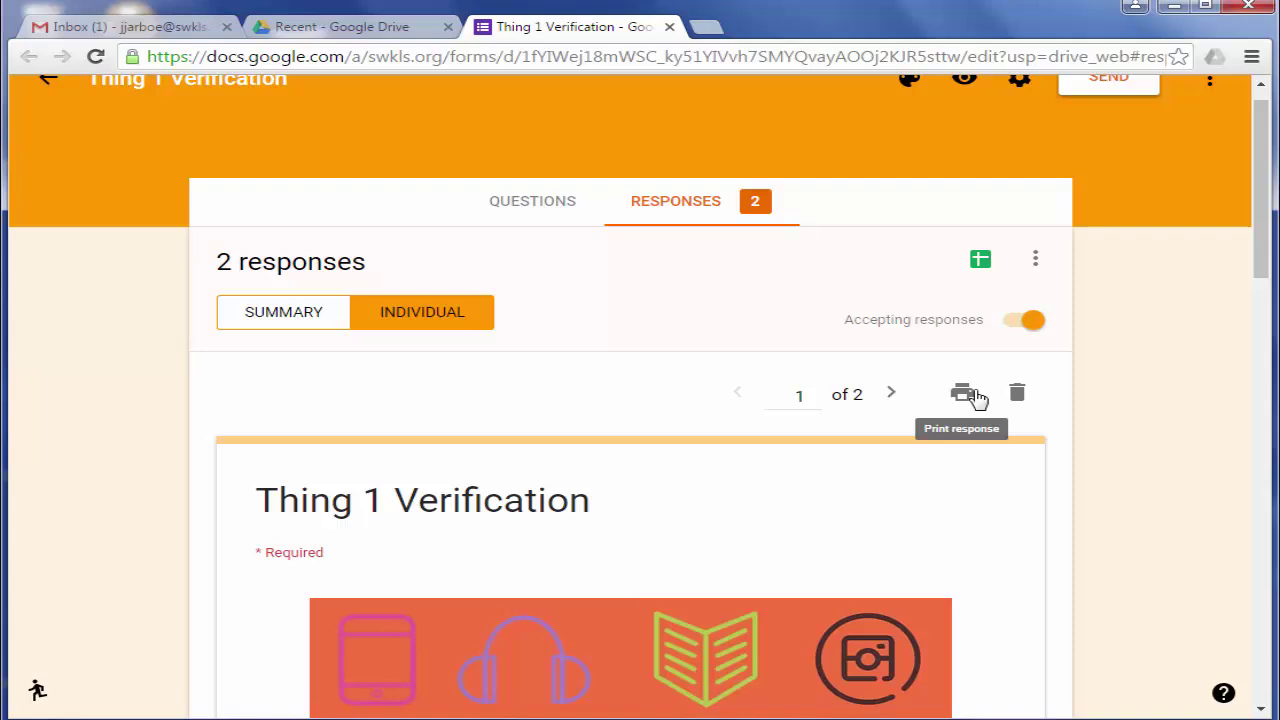
Return to the summary of responses and check the additional options for handling responses
click(309, 320)
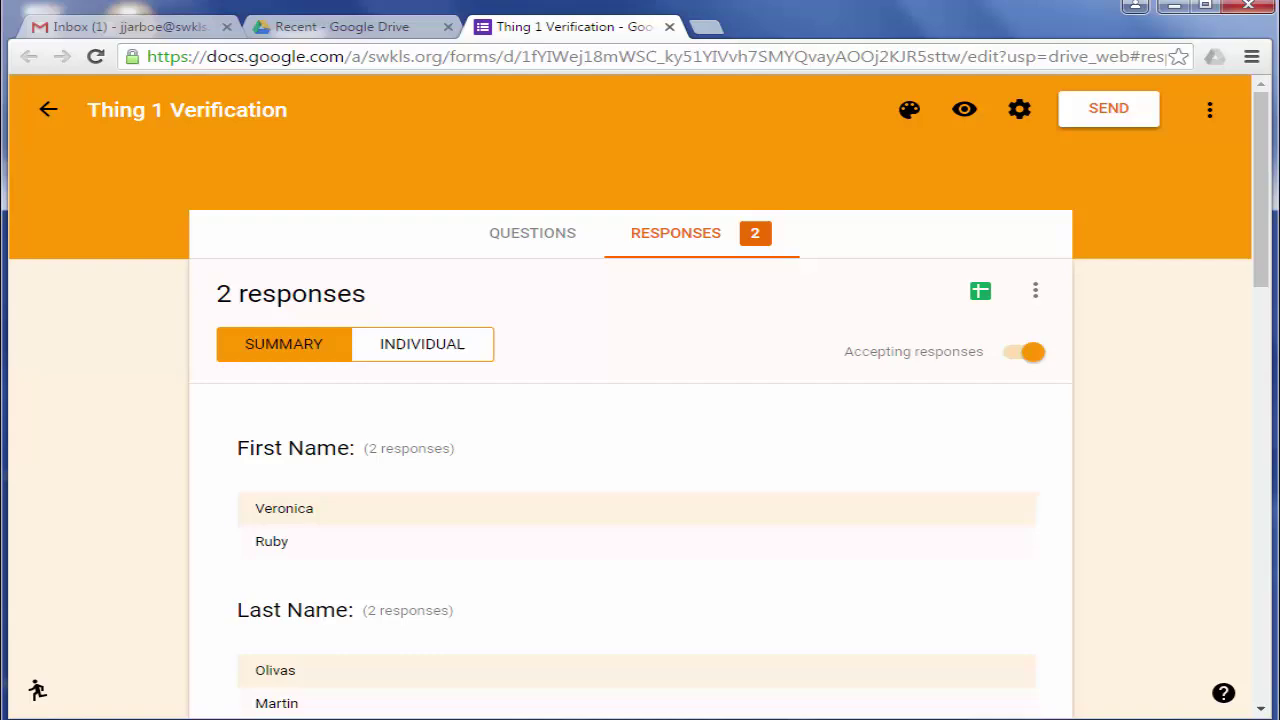
mouse_move(1262, 252)
mouse_down()
mouse_move(1262, 634)
mouse_move(1262, 230)
mouse_up()
click(1035, 292)
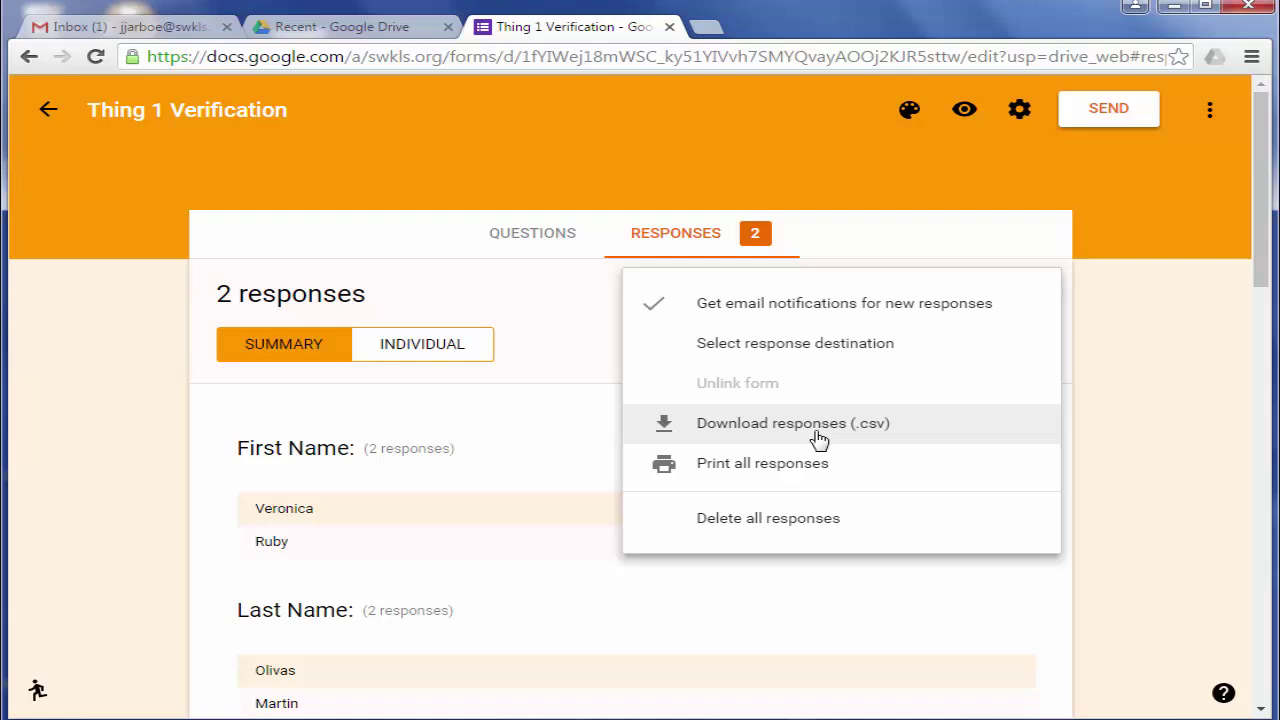
click(1180, 329)
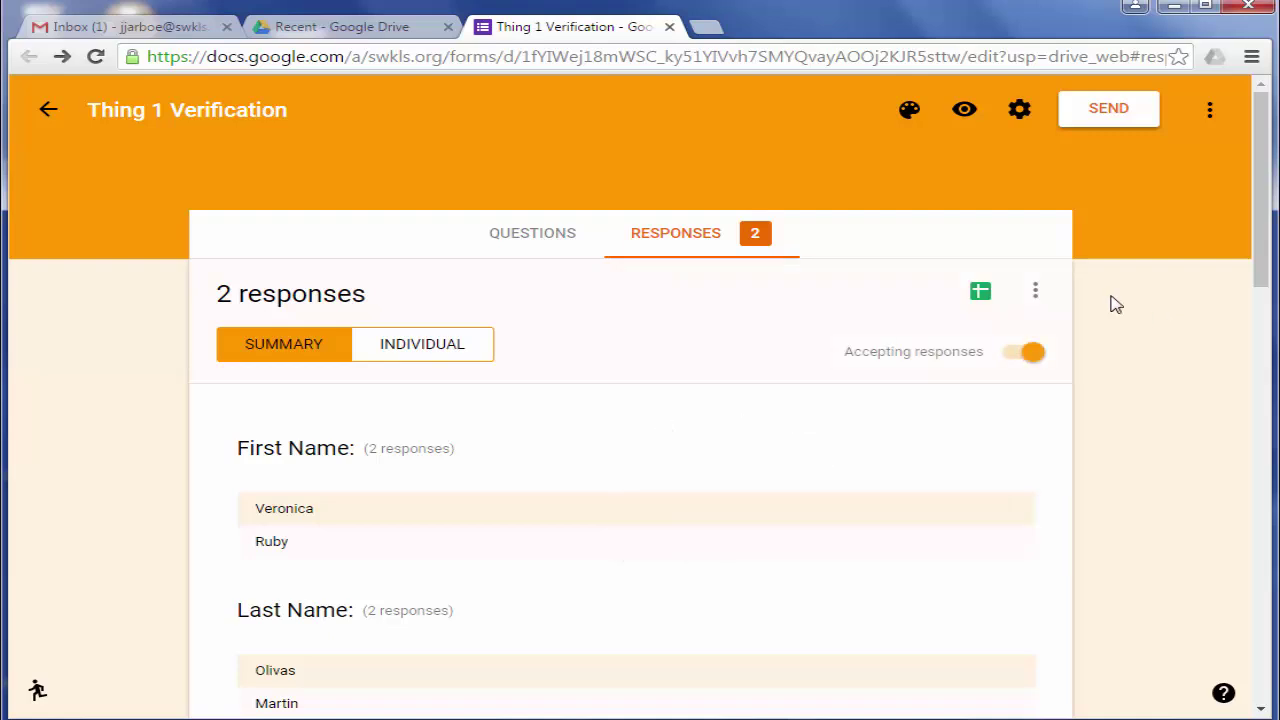
Create a new spreadsheet named Thing 1 Verification (Responses) as the destination for the form's responses
click(980, 295)
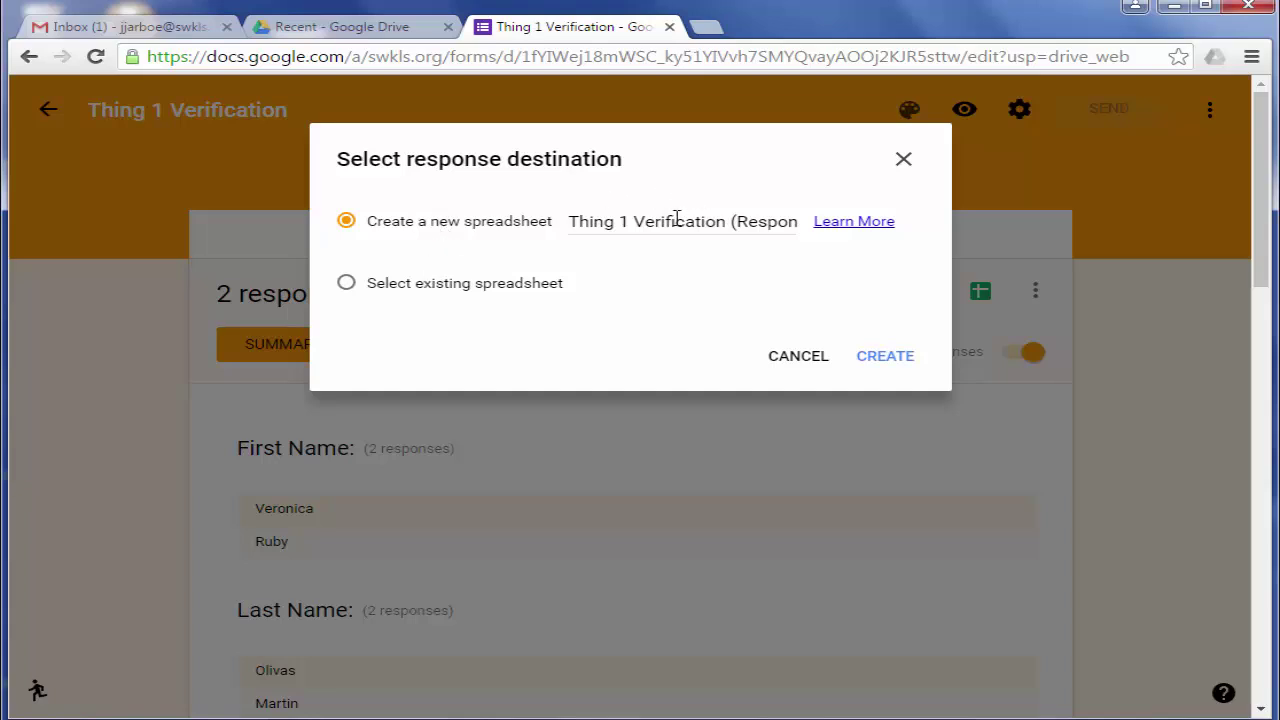
click(611, 222)
click(757, 221)
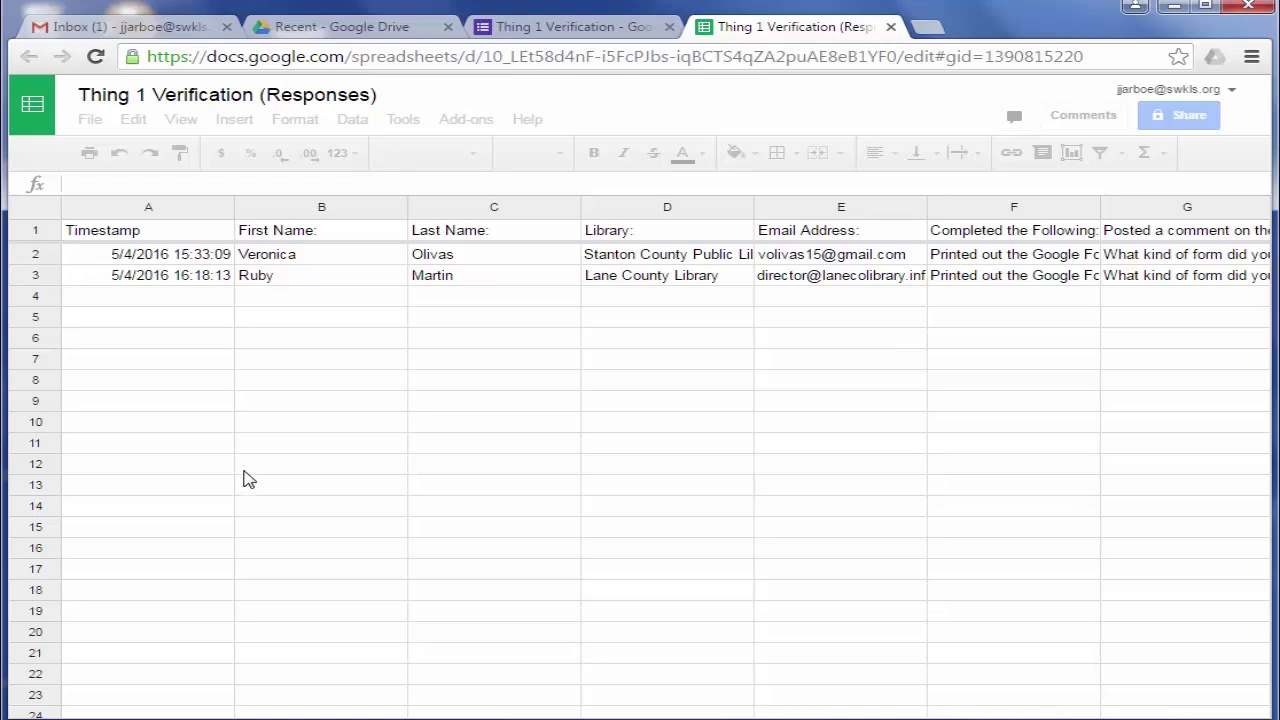
Review the response rows and columns in the new spreadsheet, then return to the form
click(195, 257)
click(264, 260)
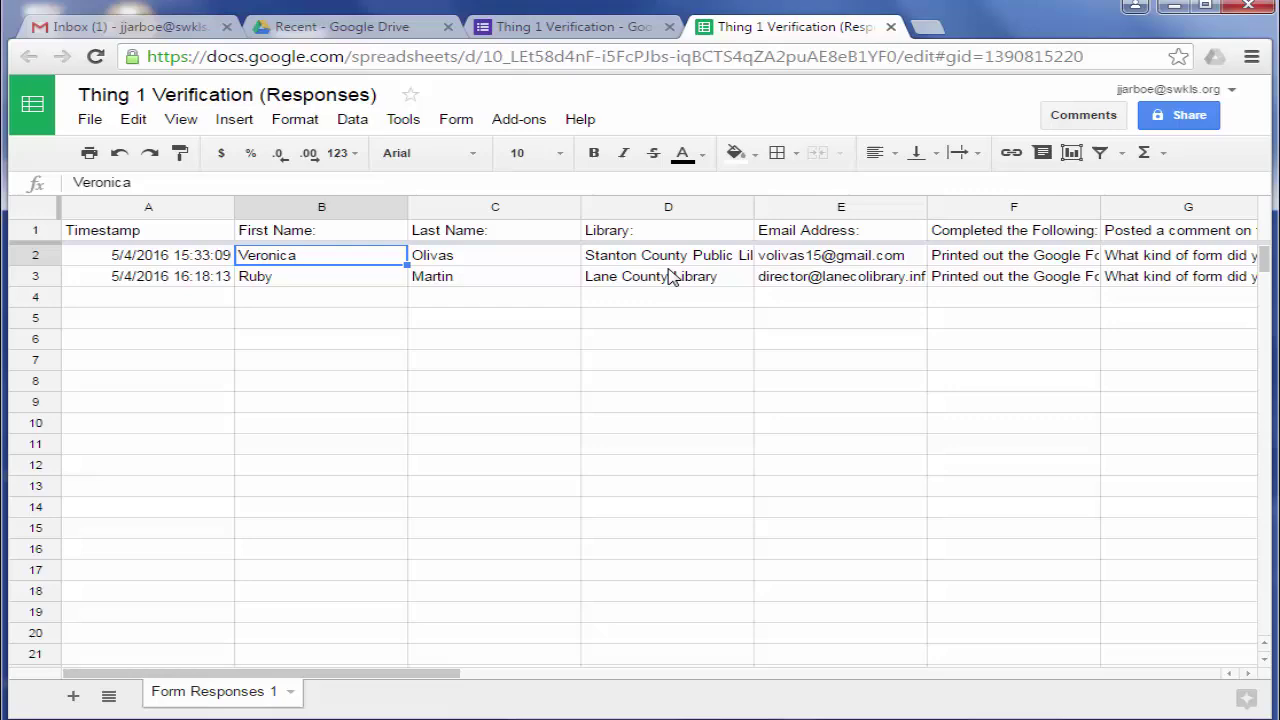
drag(411, 675, 223, 594)
click(566, 26)
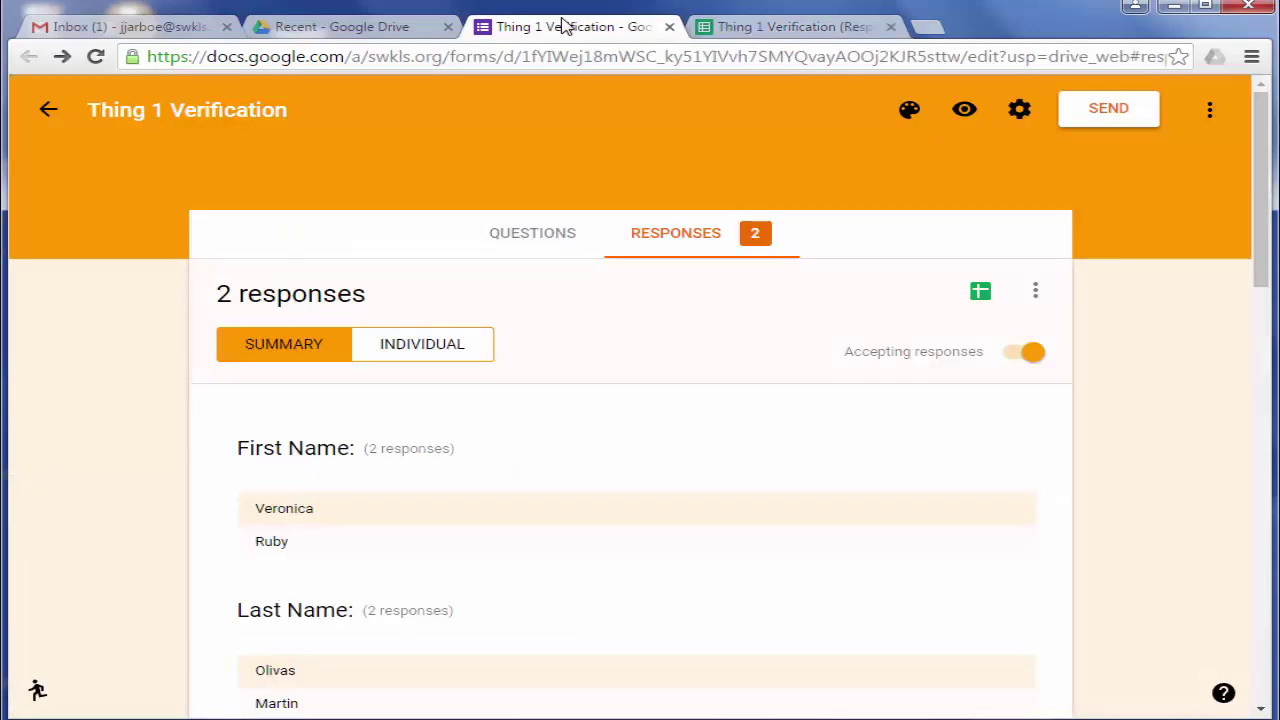
Switch to Google Drive and create a new folder named Thing 1 Forms
click(393, 30)
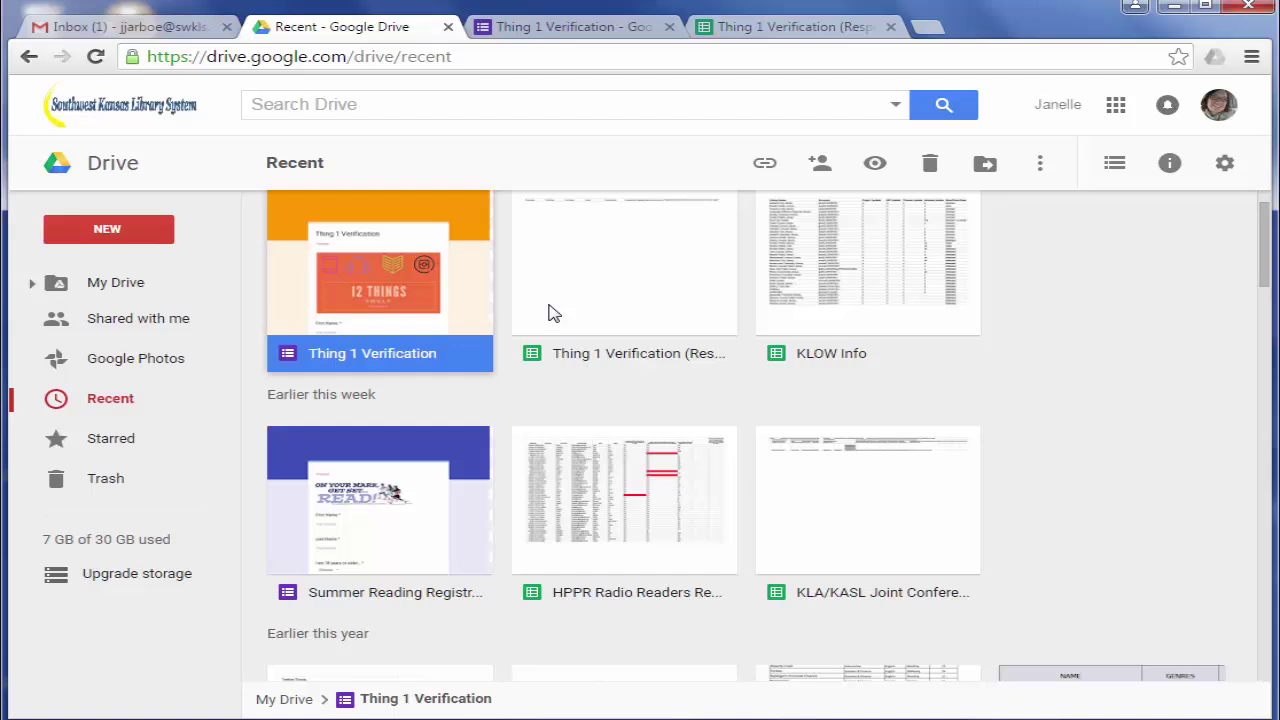
click(1174, 457)
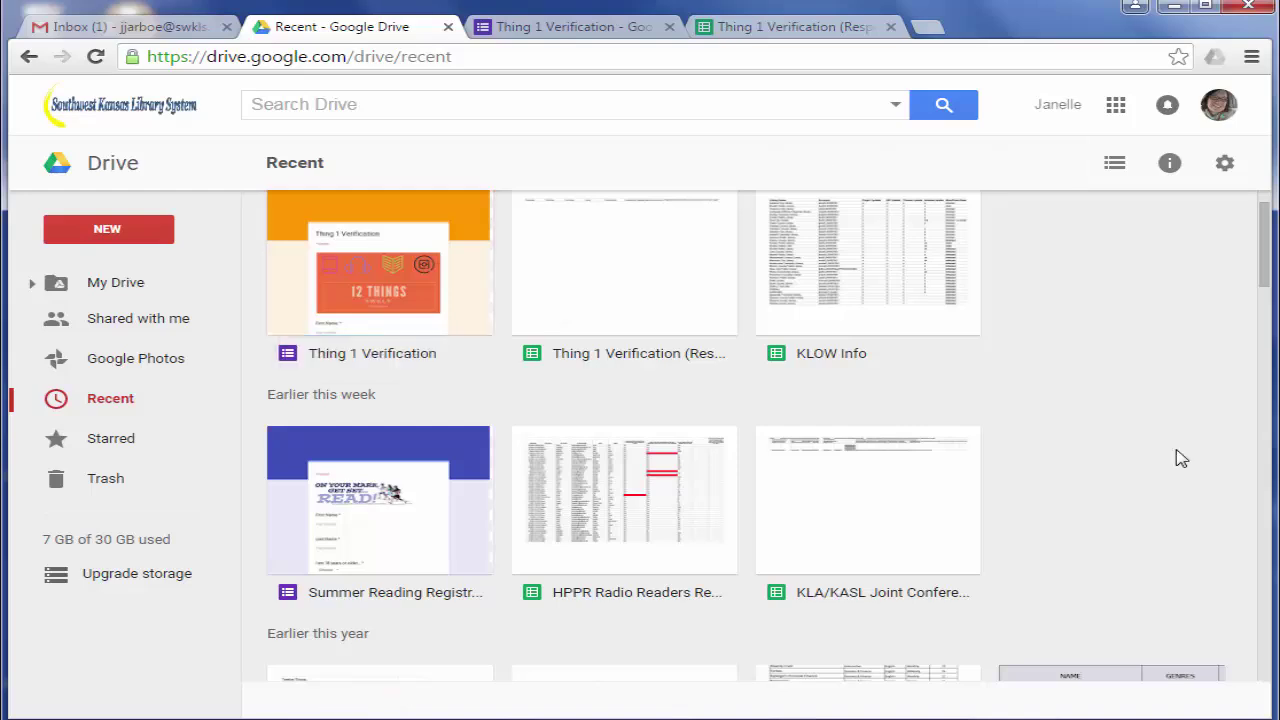
click(110, 242)
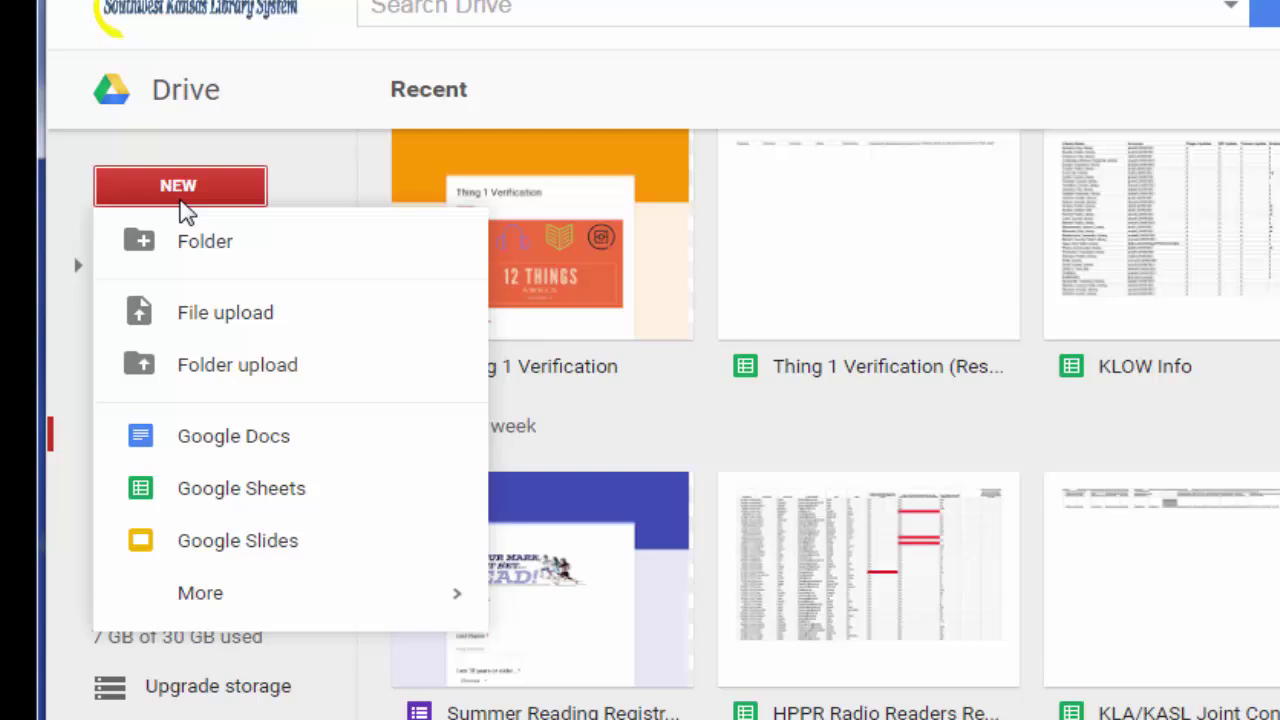
click(131, 271)
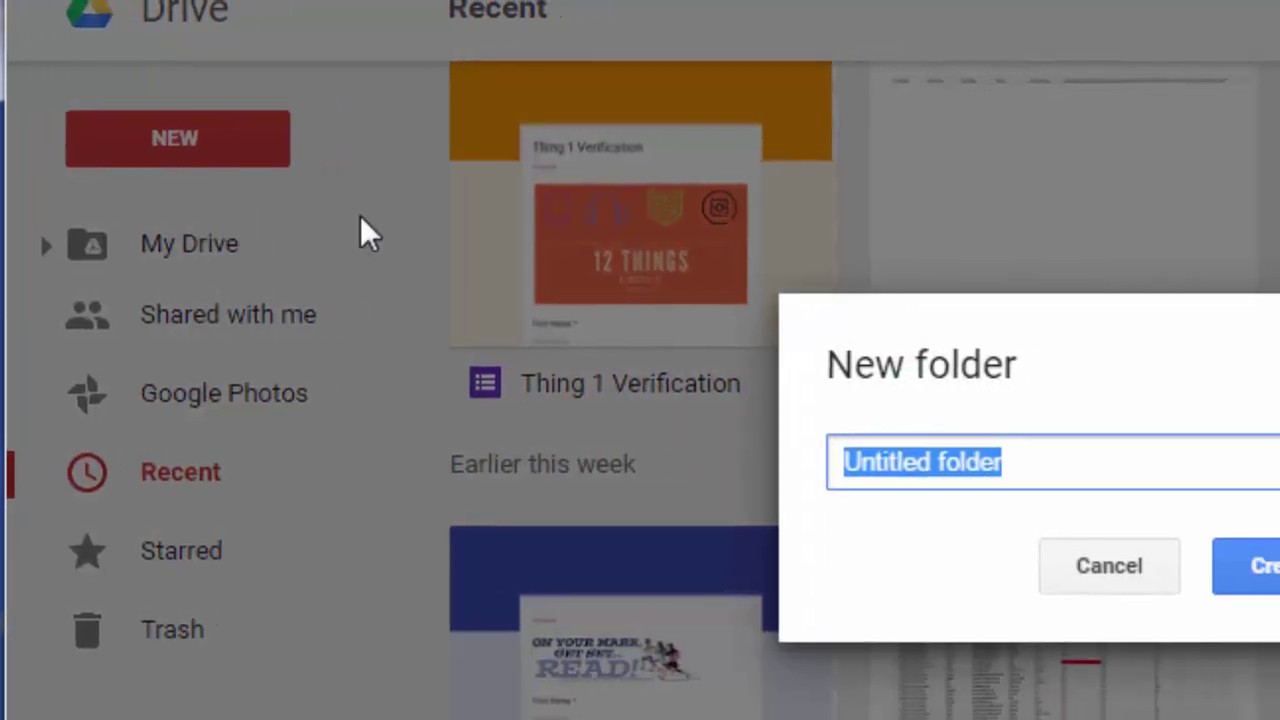
key(BackSpace)
text(F)
key(BackSpace)
text(Thing 1)
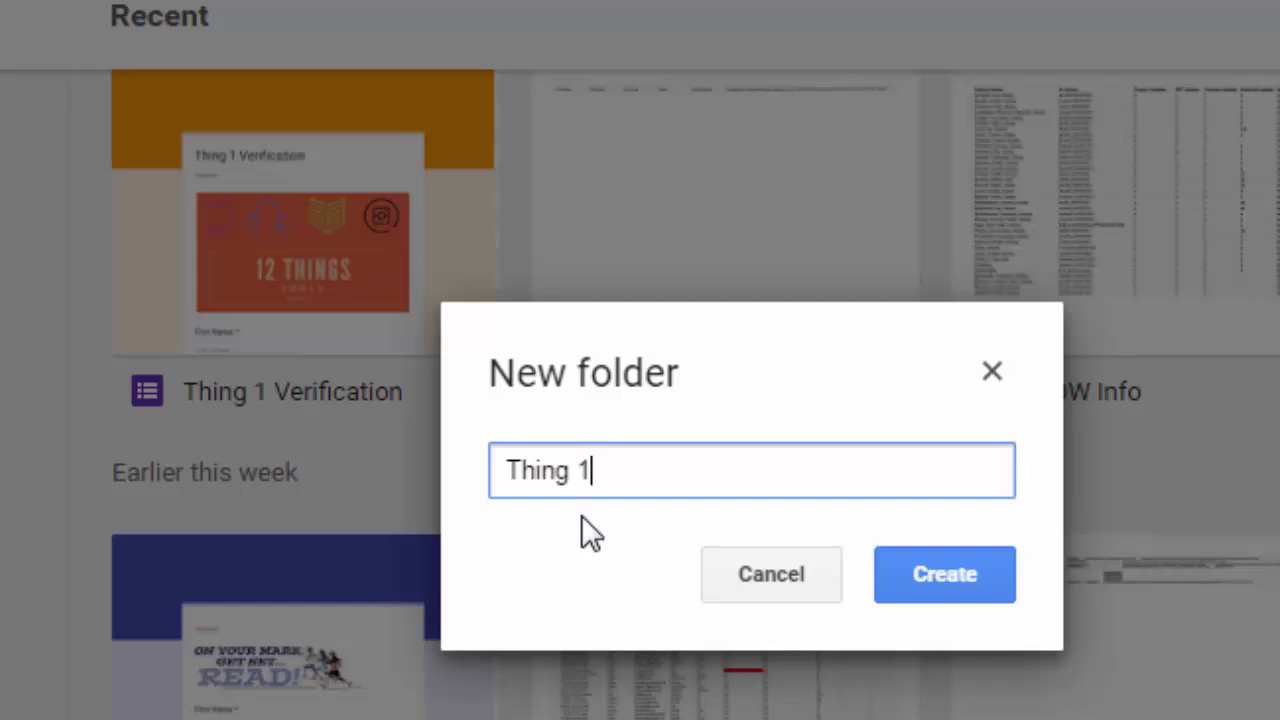
text( Forms)
click(981, 585)
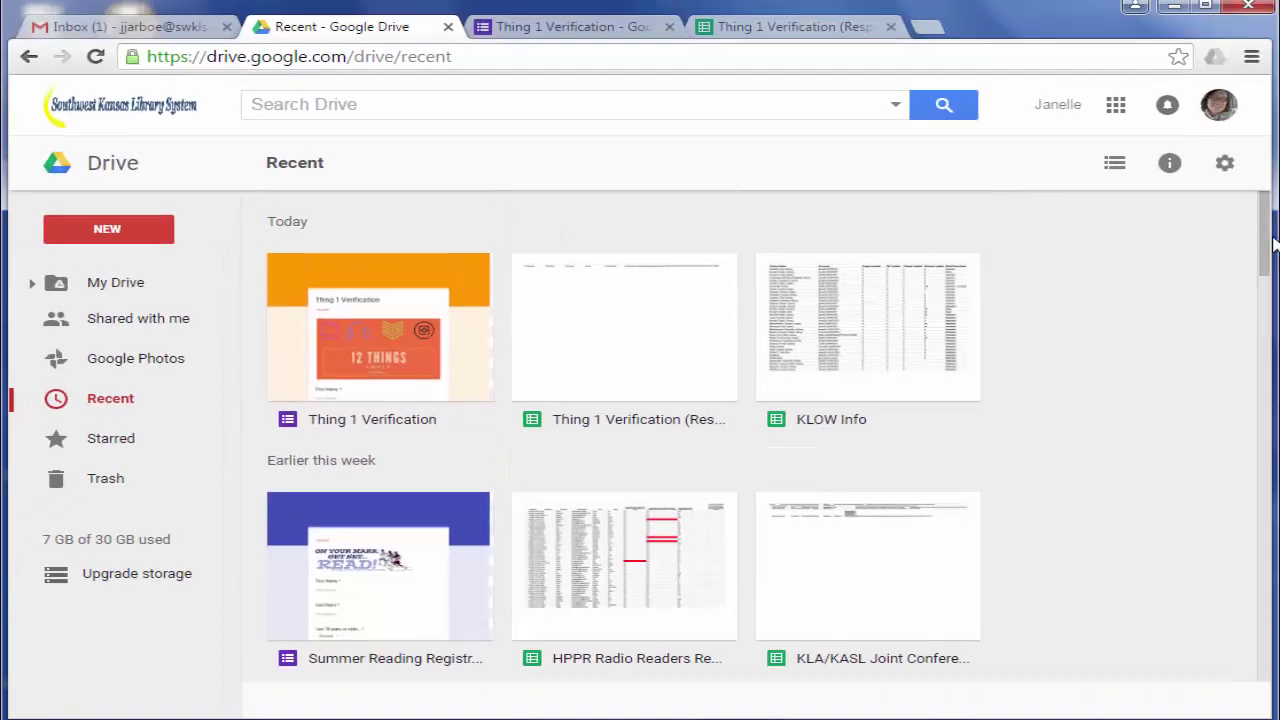
Search Drive for "thing" and open the Thing 1 Forms folder
drag(1263, 253, 1272, 310)
scroll(1275, 318, up, 5)
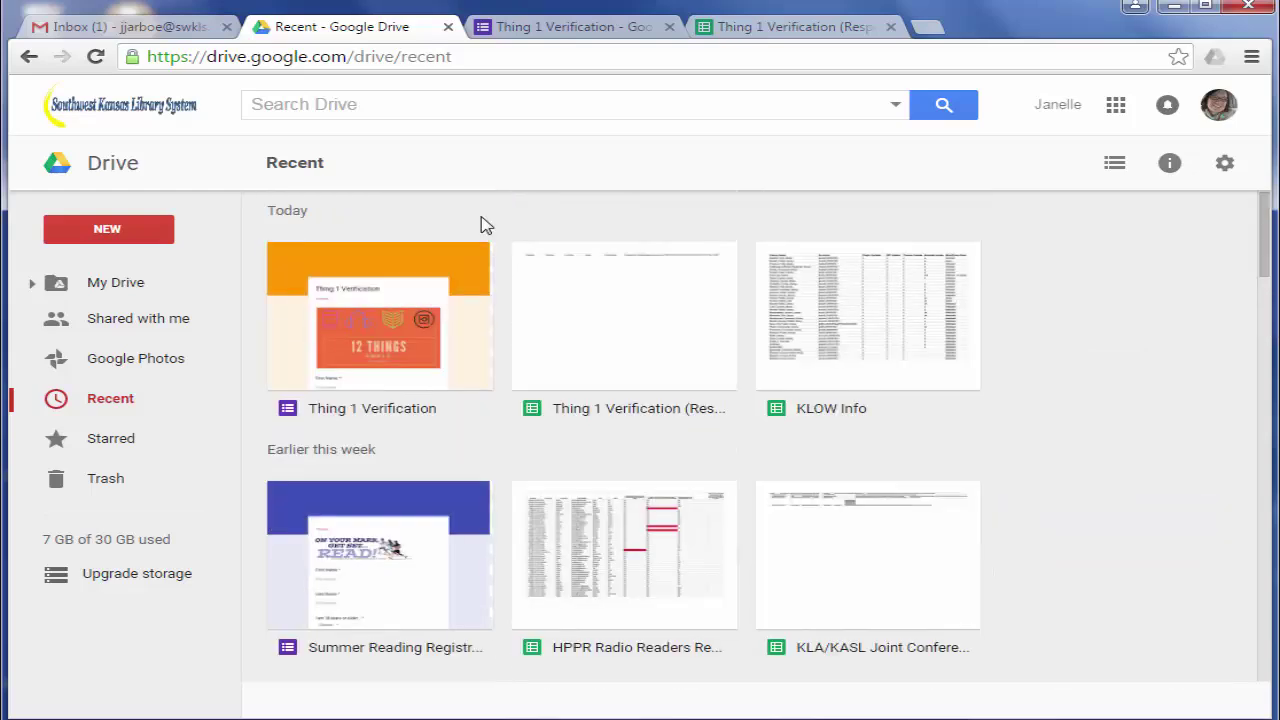
click(430, 105)
text(thing)
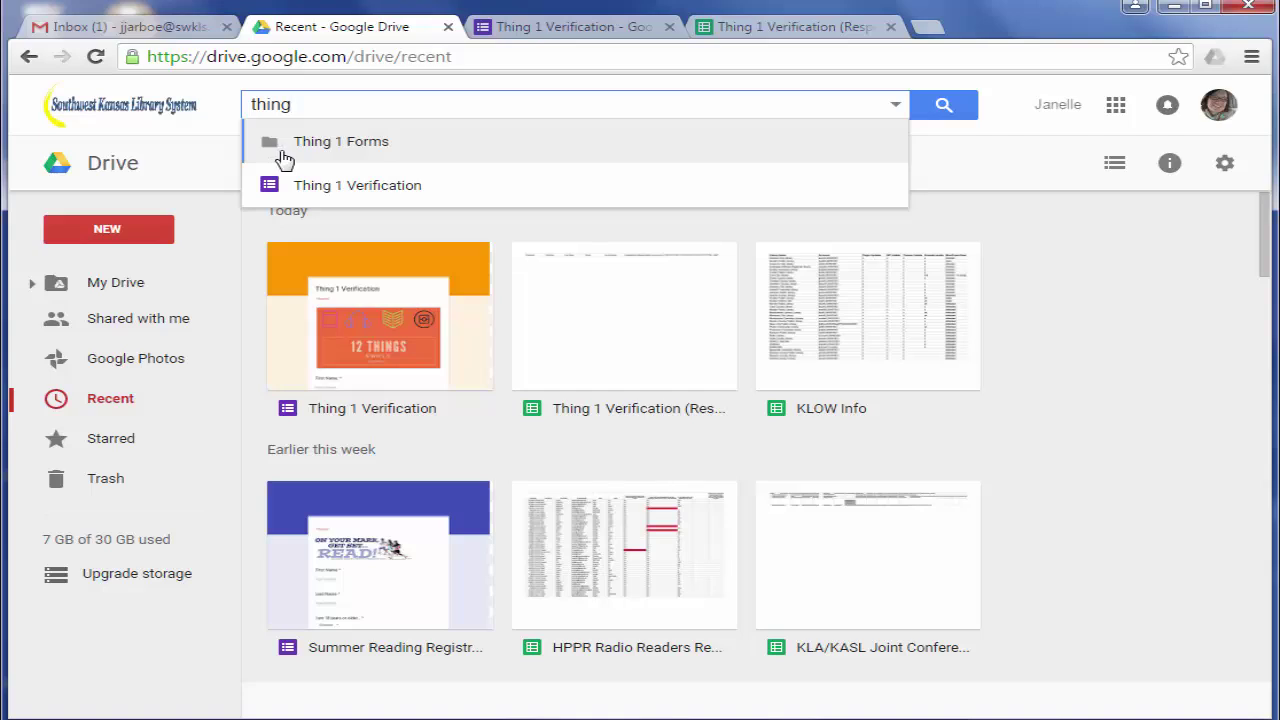
click(283, 160)
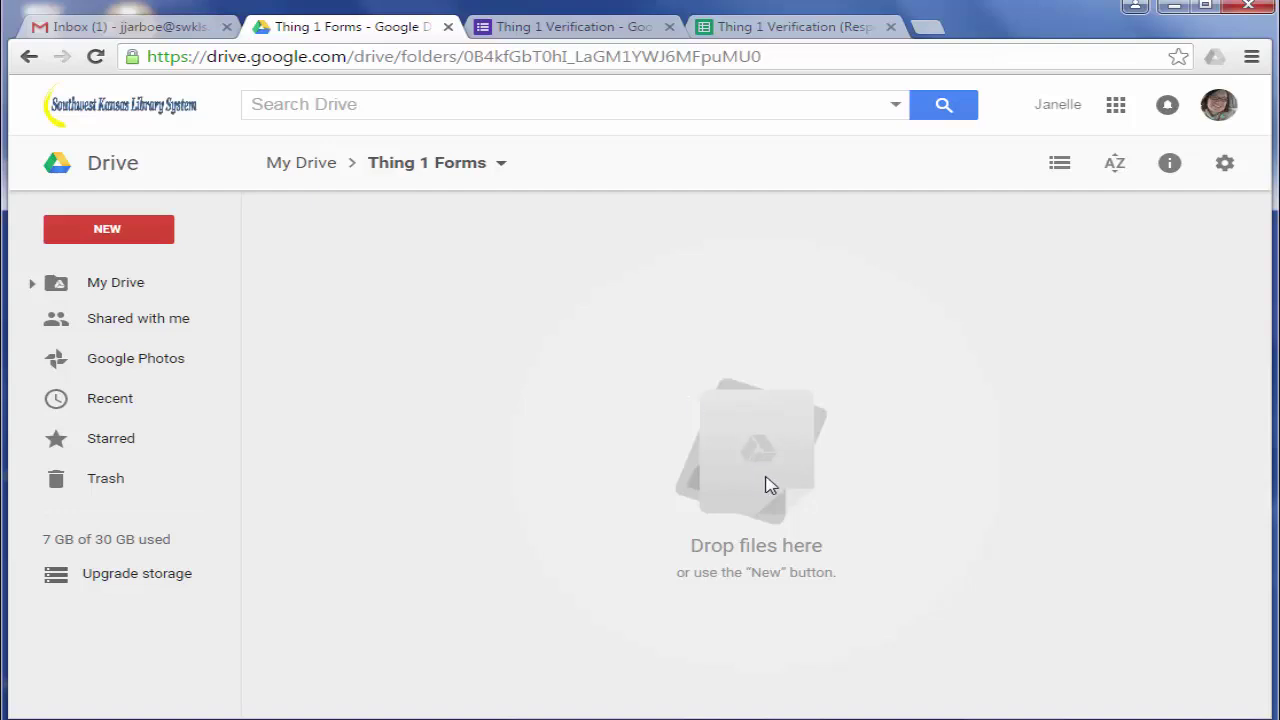
Move the Thing 1 Verification form and its responses spreadsheet from the recent files into the Thing 1 Forms folder in My Drive
click(152, 287)
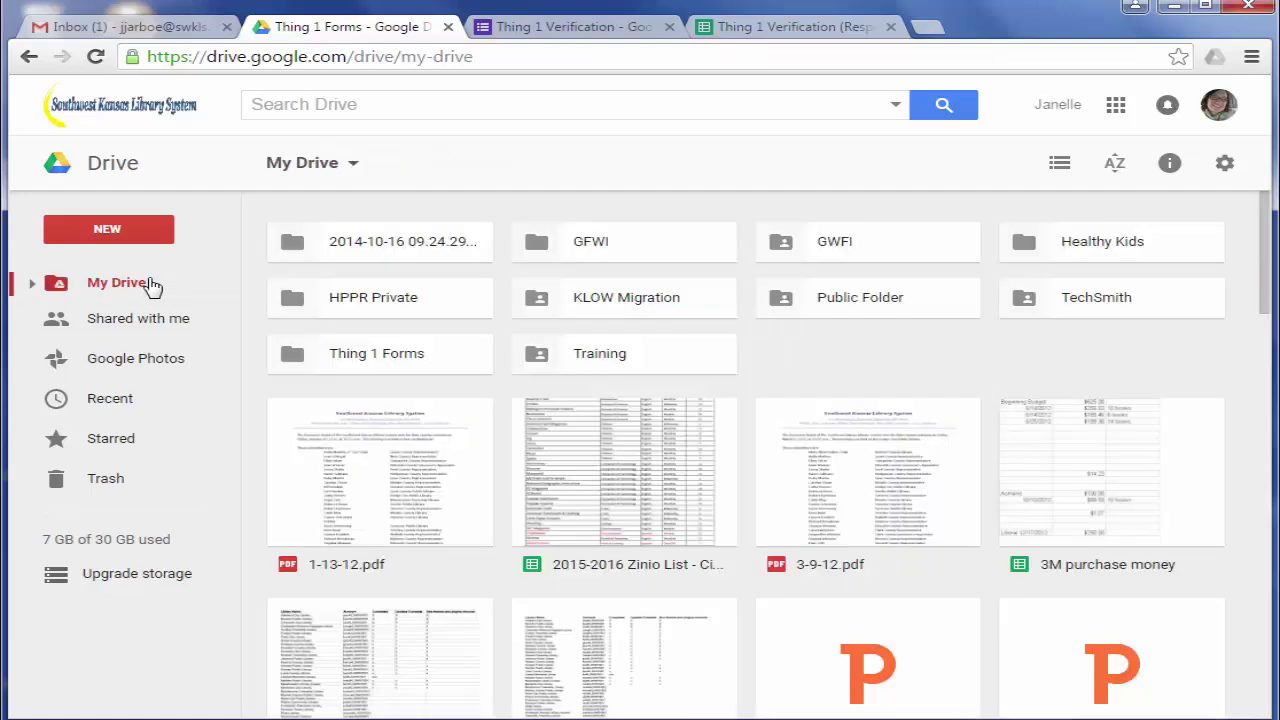
click(109, 400)
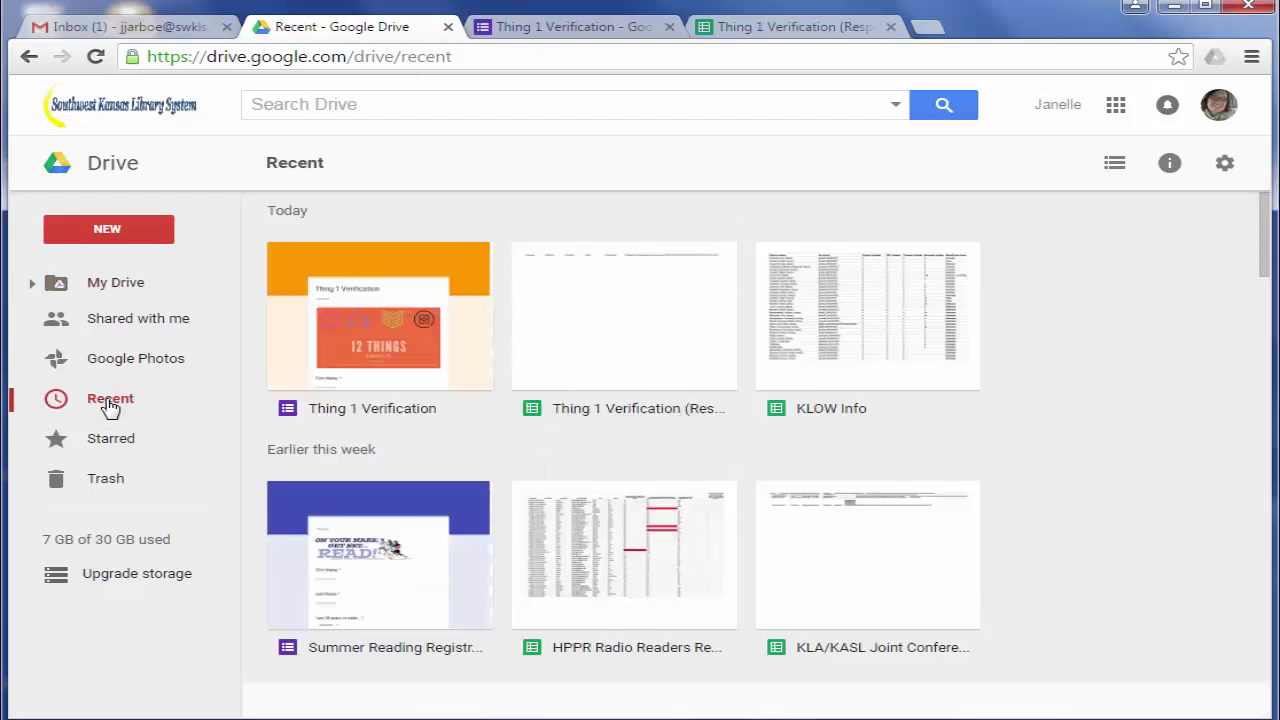
click(421, 380)
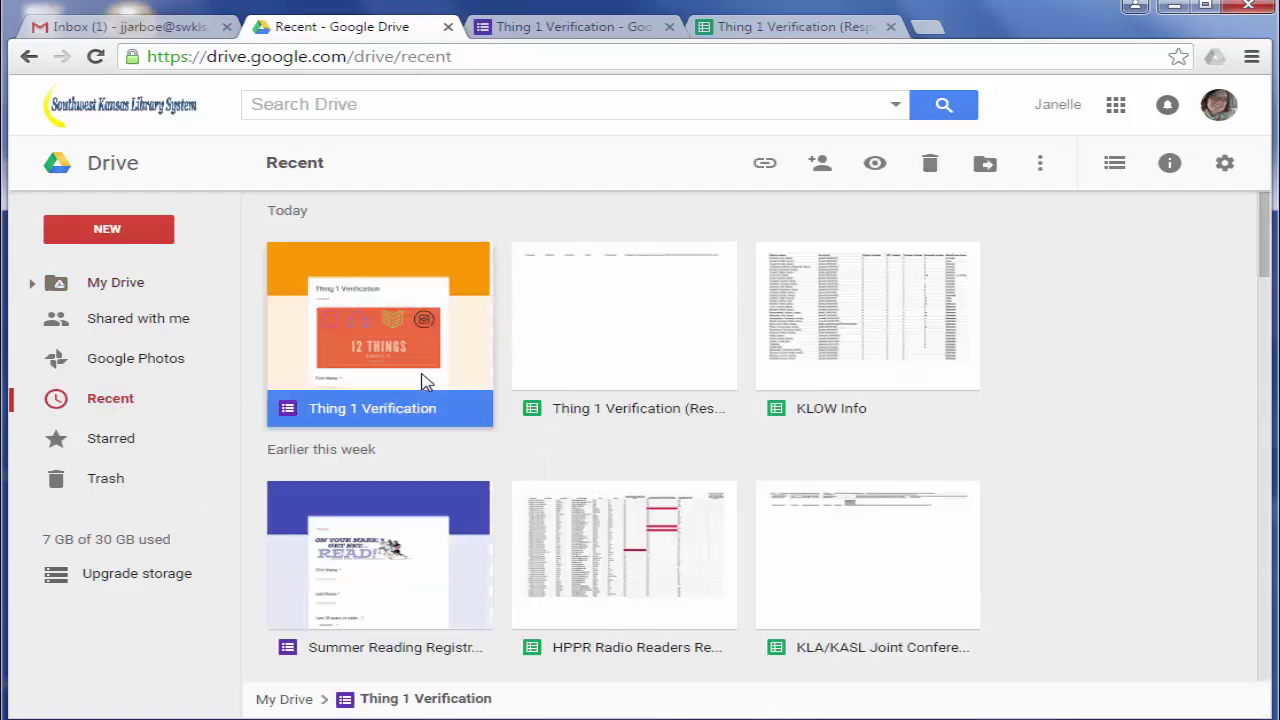
ctrl+click(584, 375)
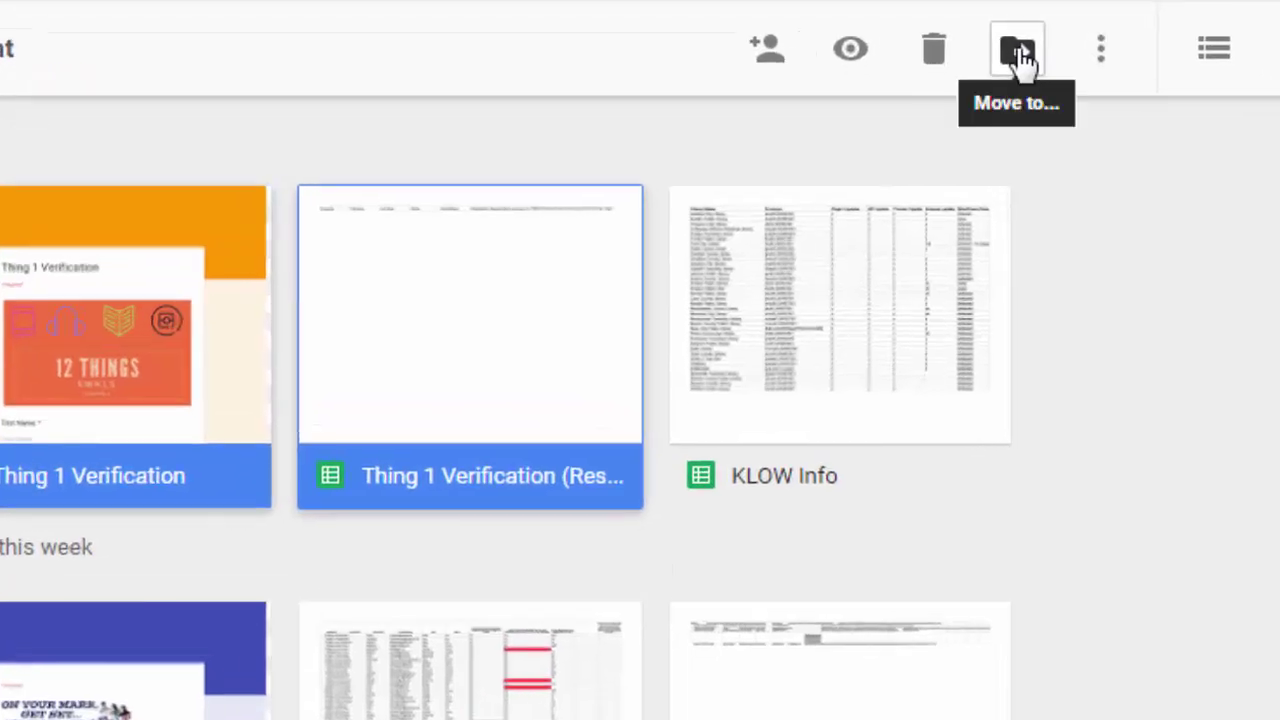
click(1018, 55)
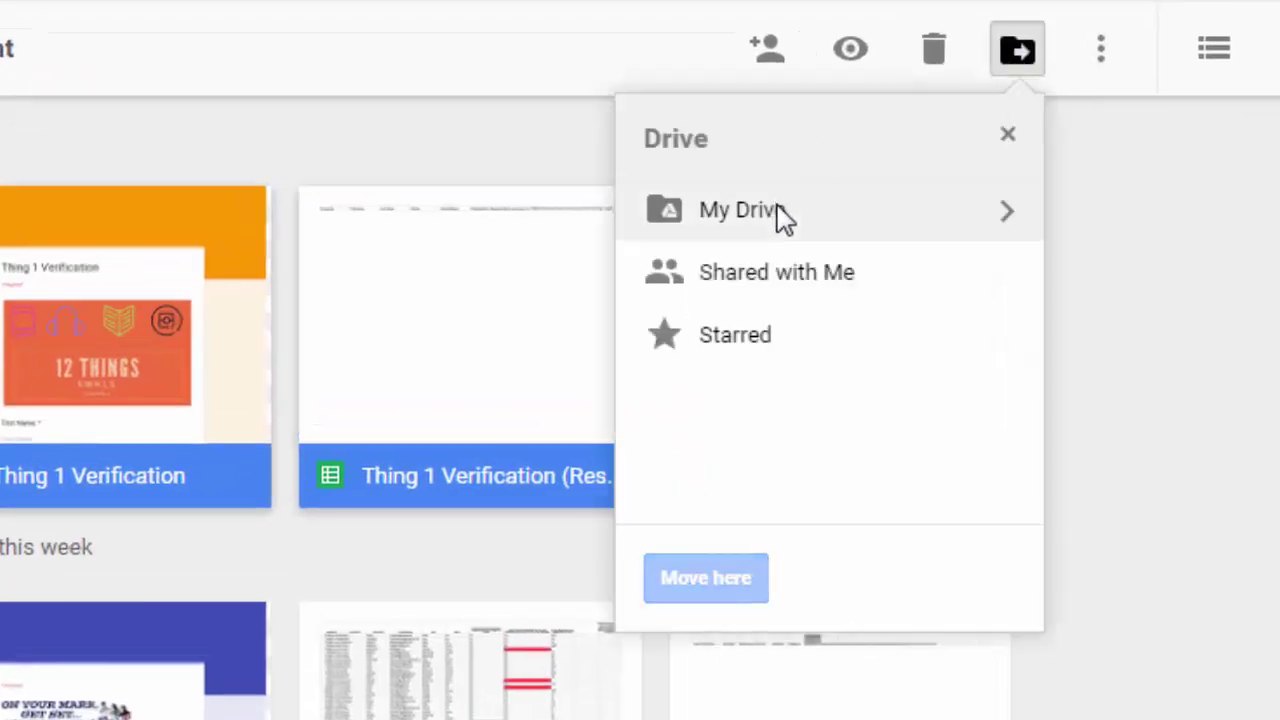
click(1002, 222)
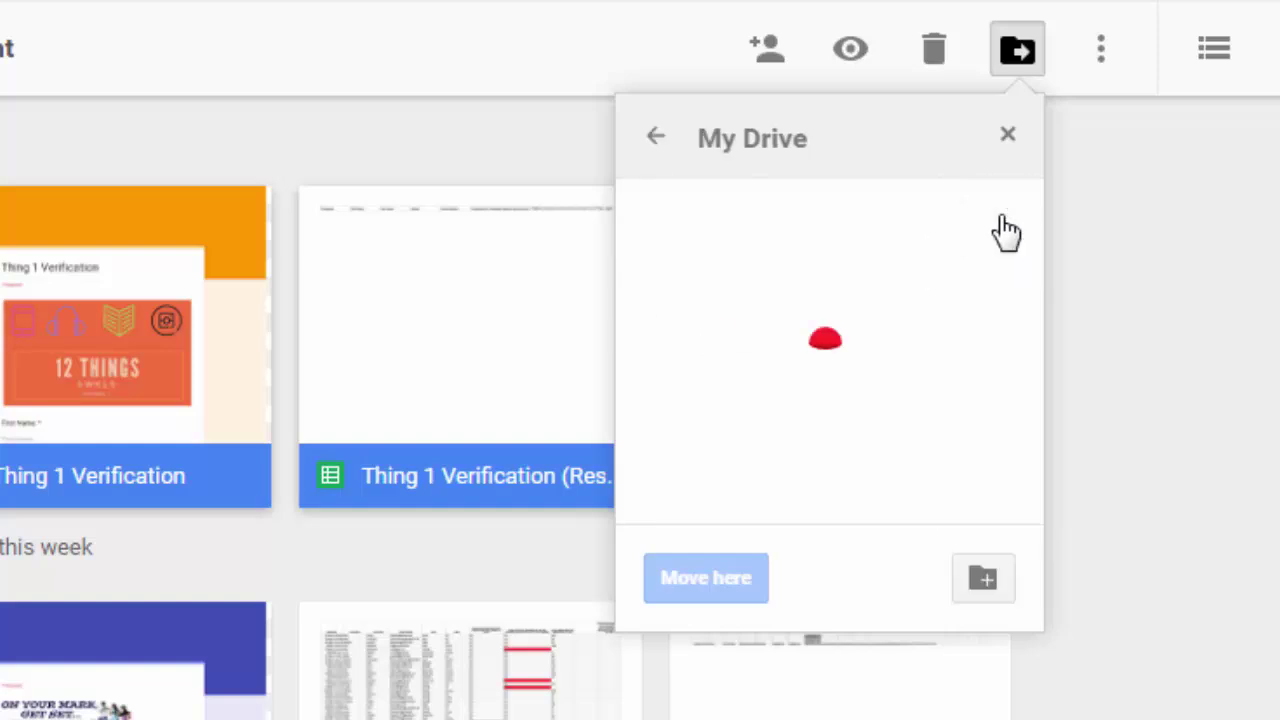
click(656, 145)
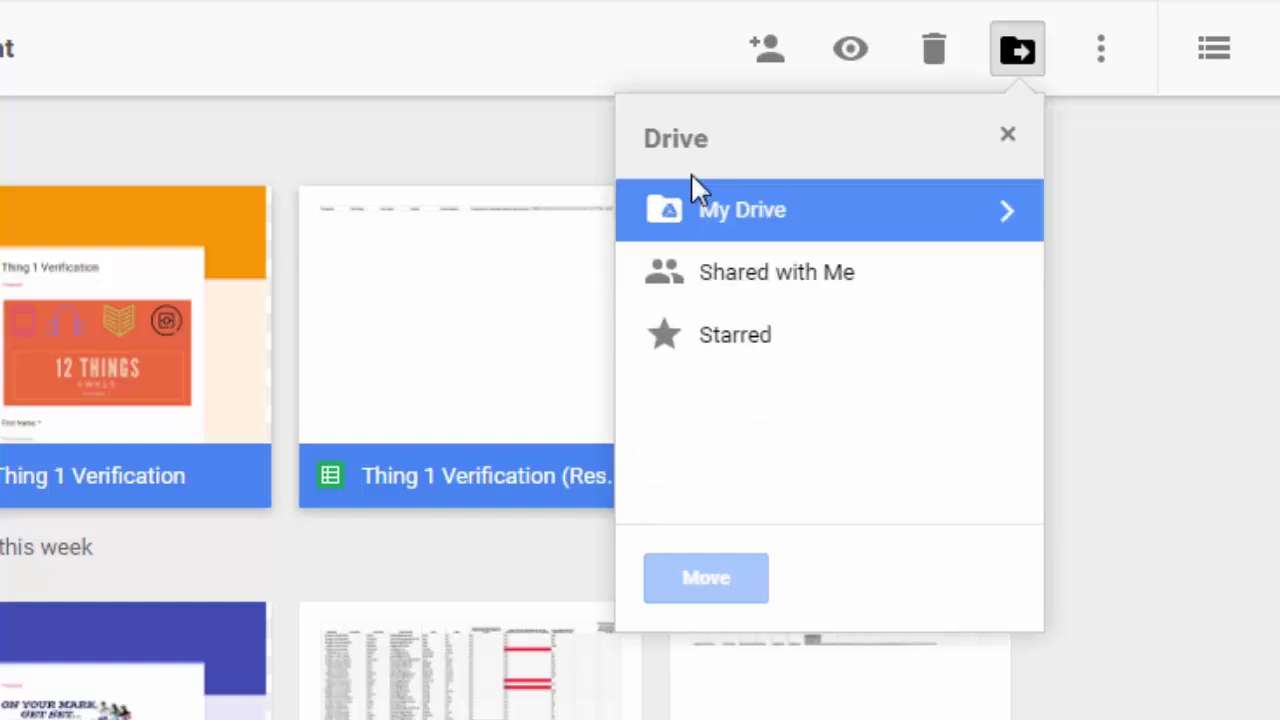
click(1015, 226)
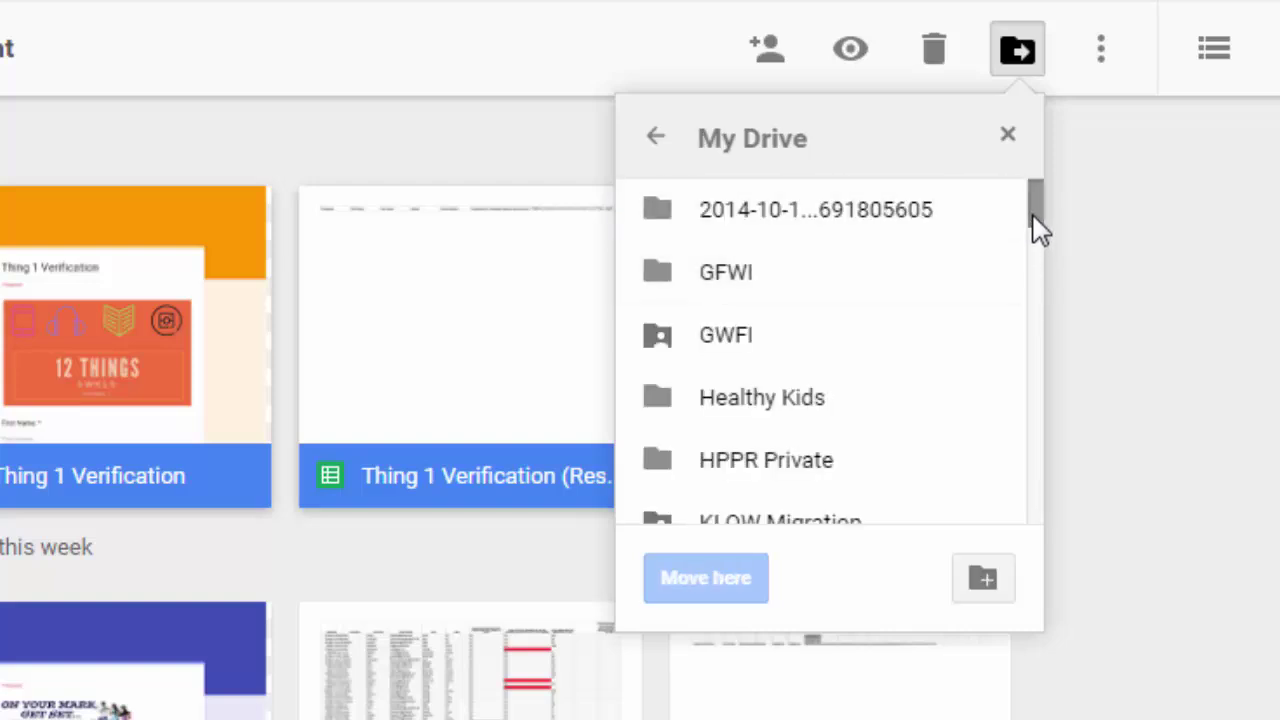
drag(1037, 243, 1049, 266)
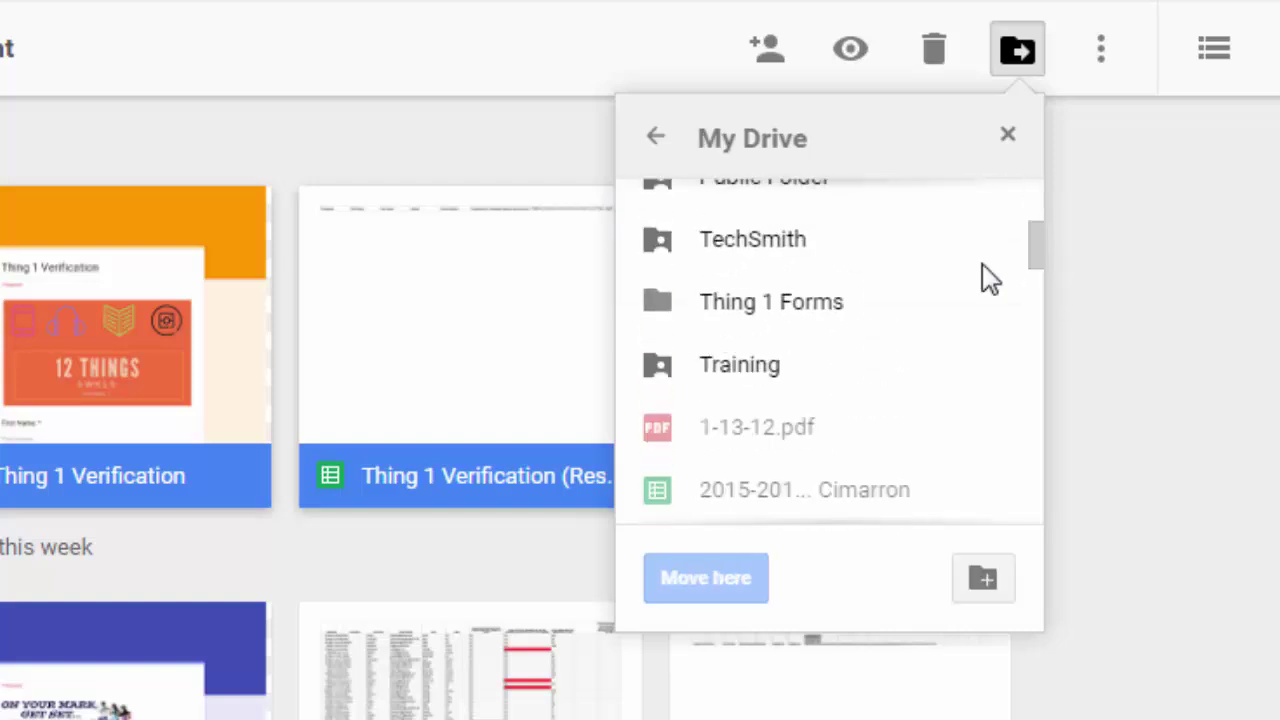
click(810, 330)
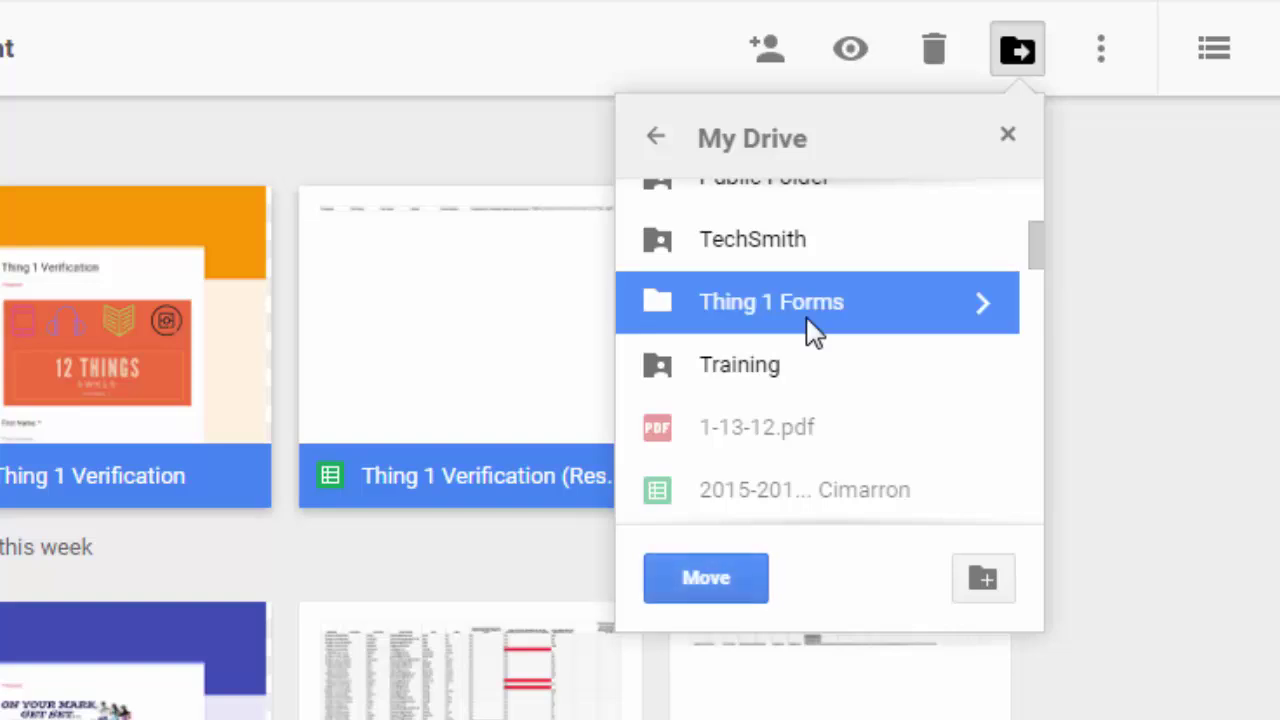
click(757, 581)
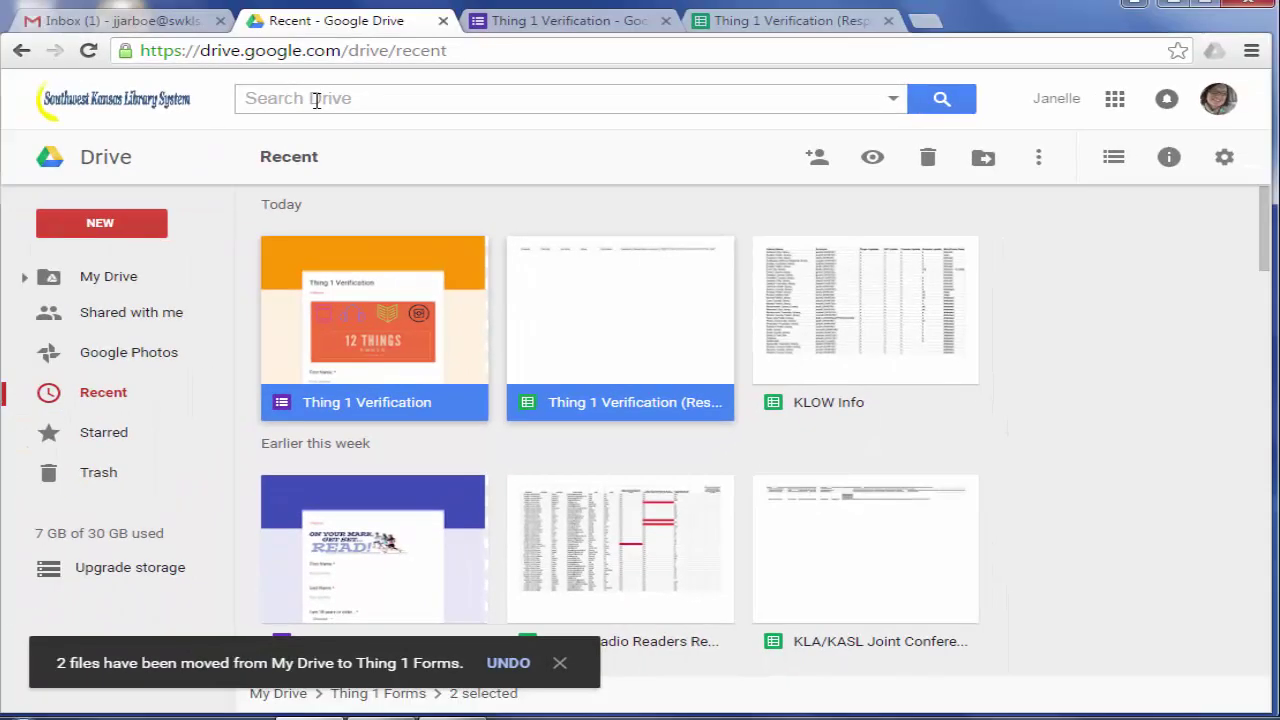
Search Drive for "thing 1", open the Thing 1 Forms folder and check for the form and the responses spreadsheet
click(316, 100)
text(thing 1)
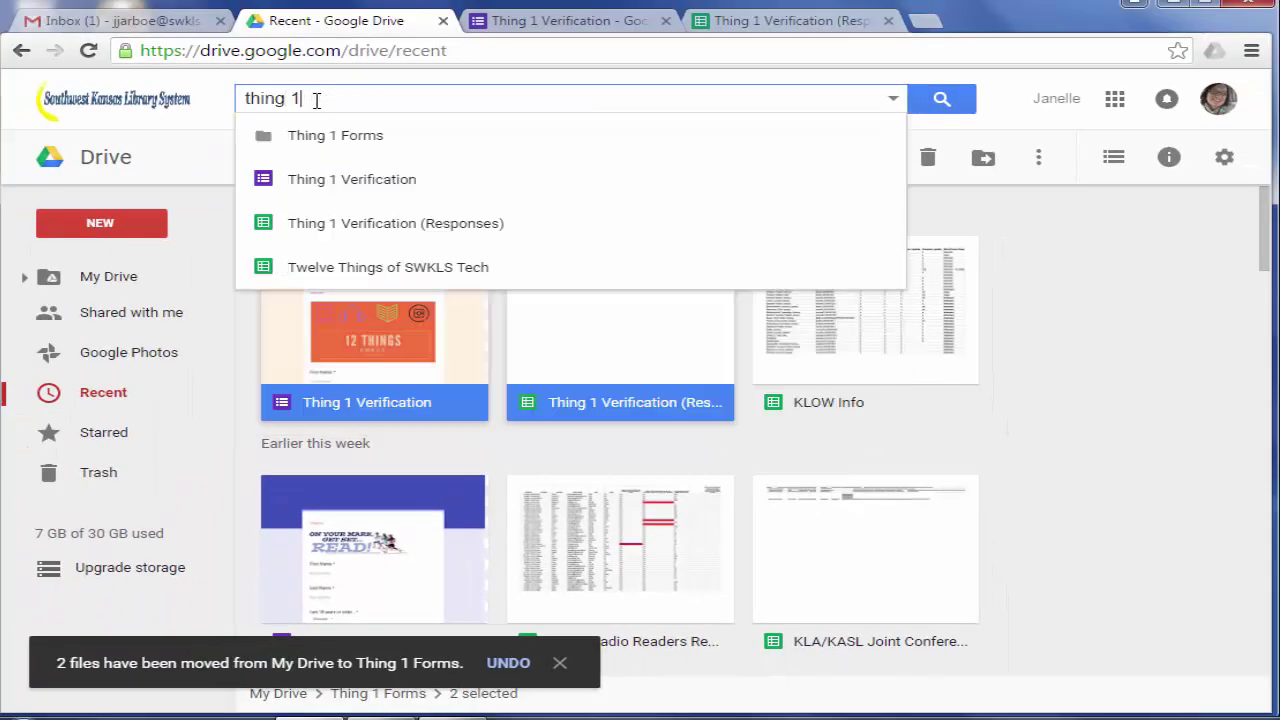
click(328, 137)
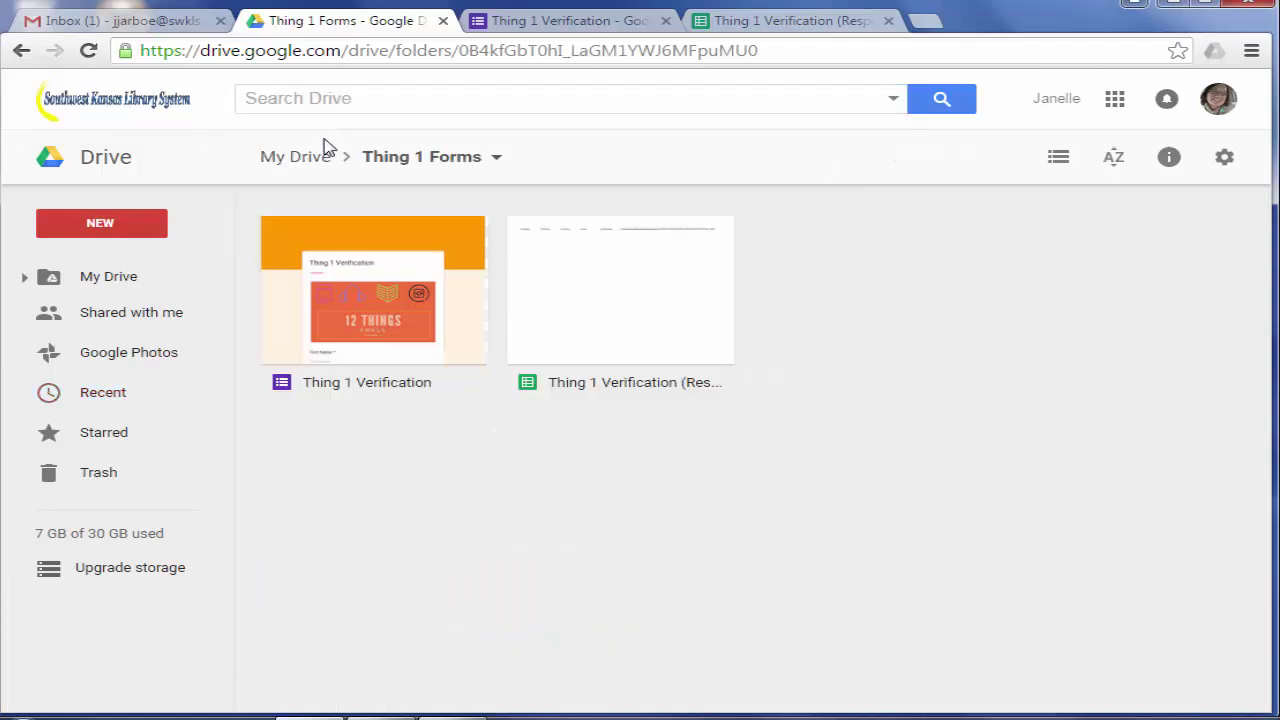
click(388, 318)
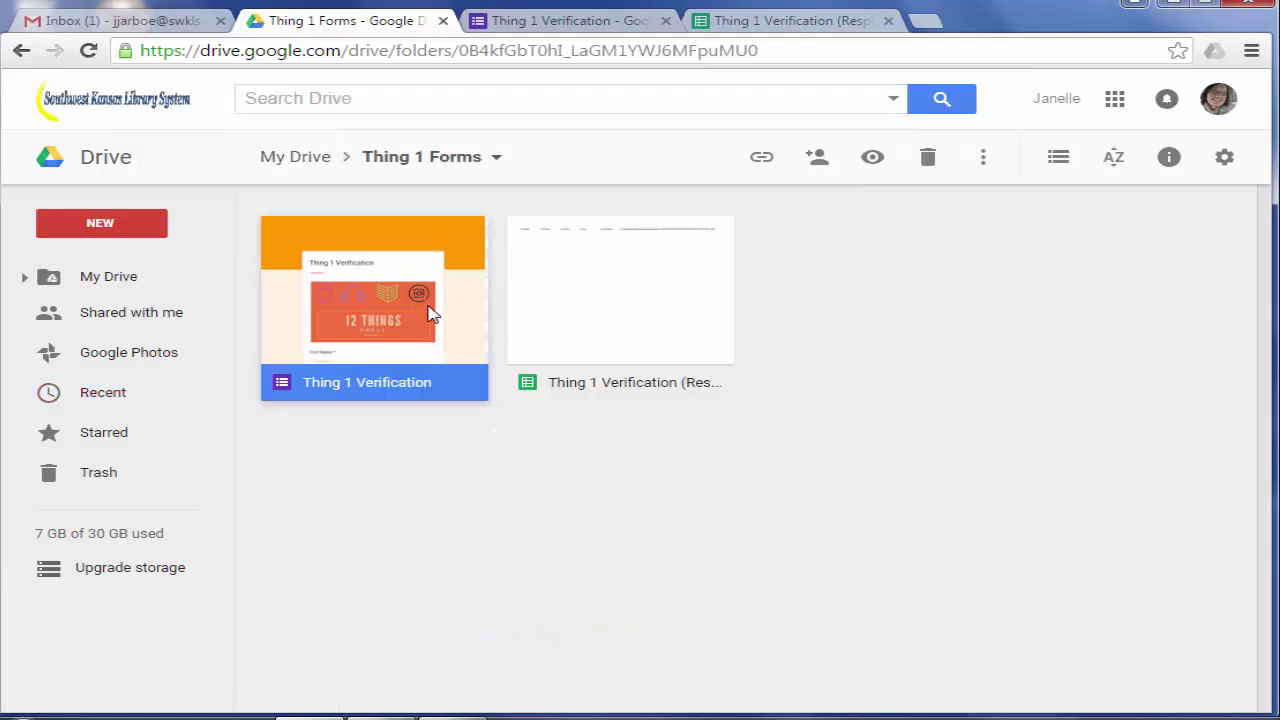
click(620, 327)
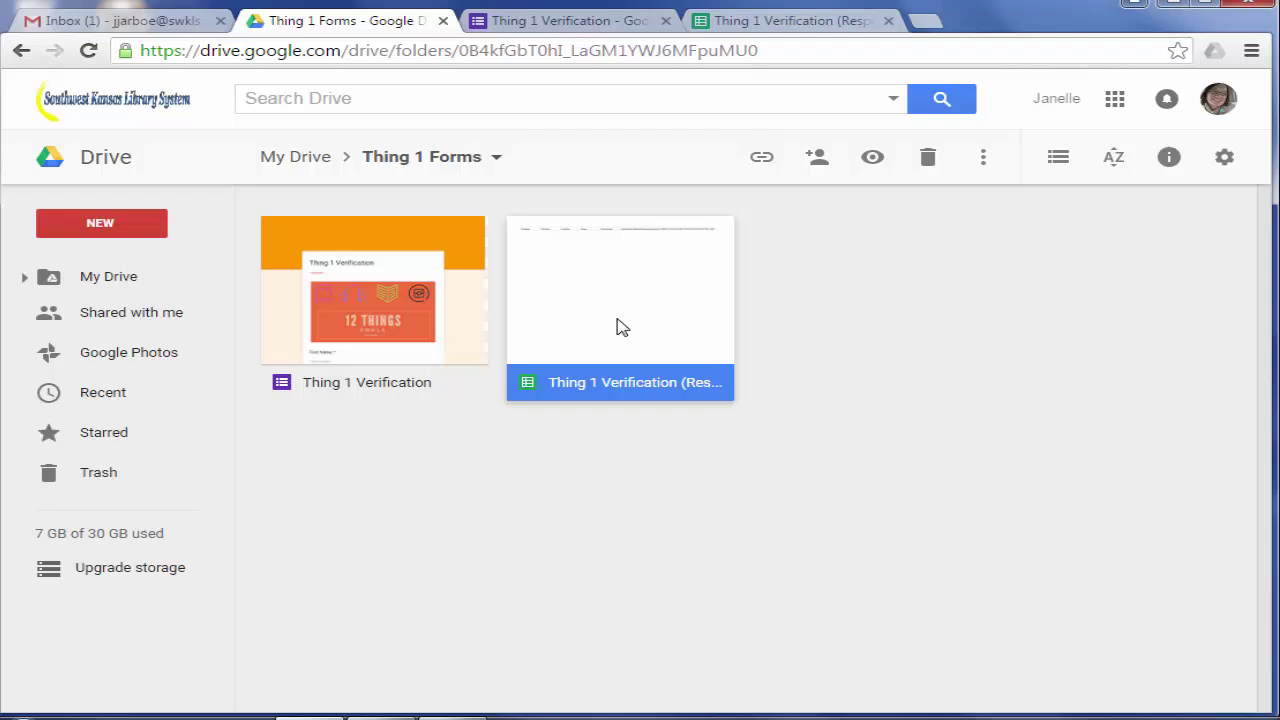